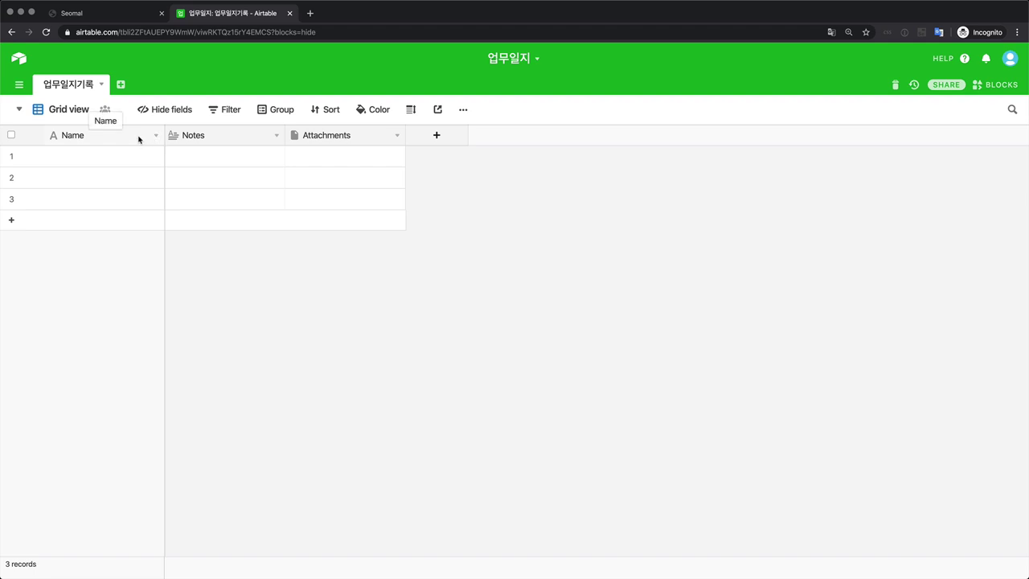
Step: Rename the table's primary Name field to 아이디 and save the change
click(139, 139)
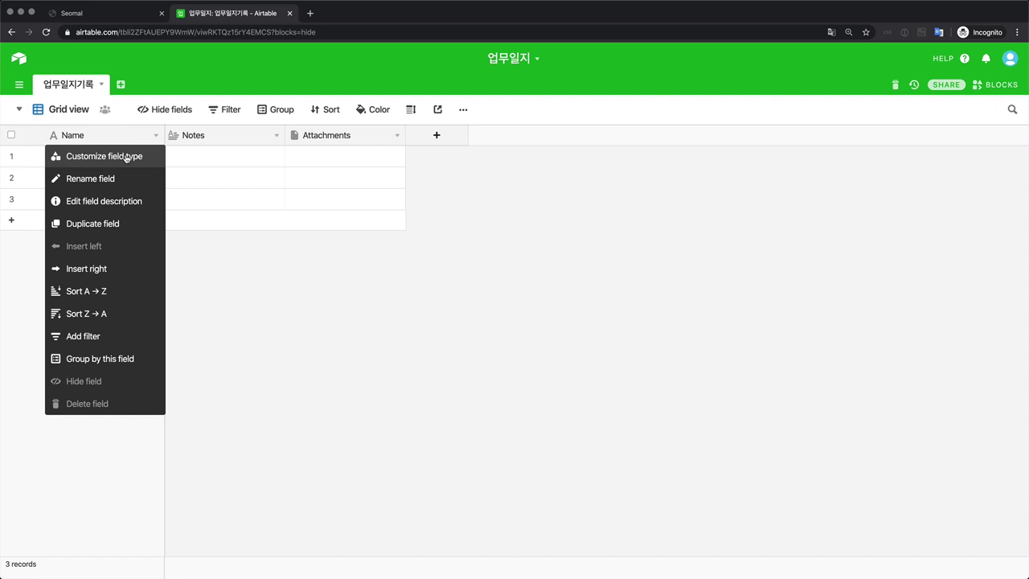
click(126, 157)
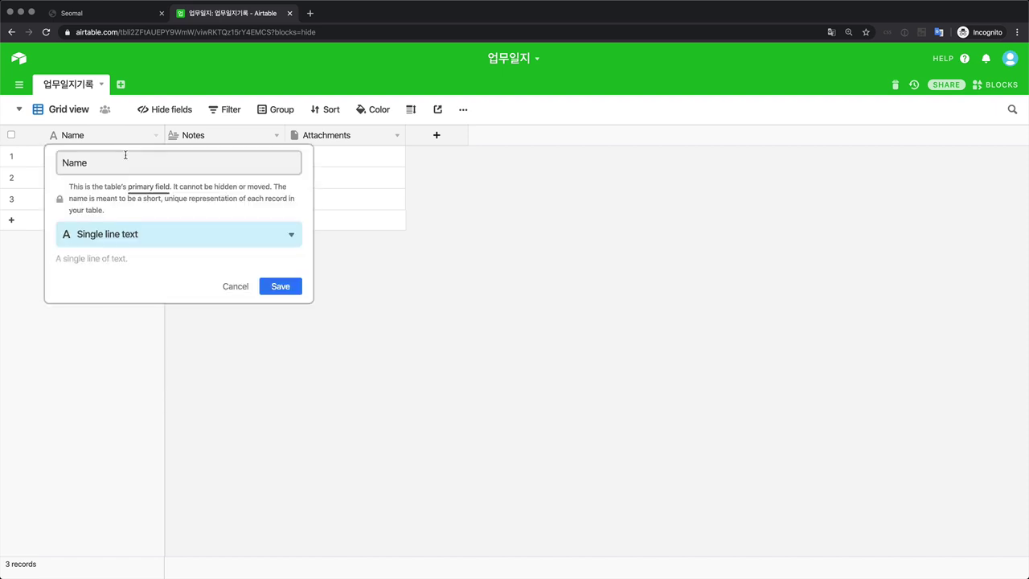
click(139, 161)
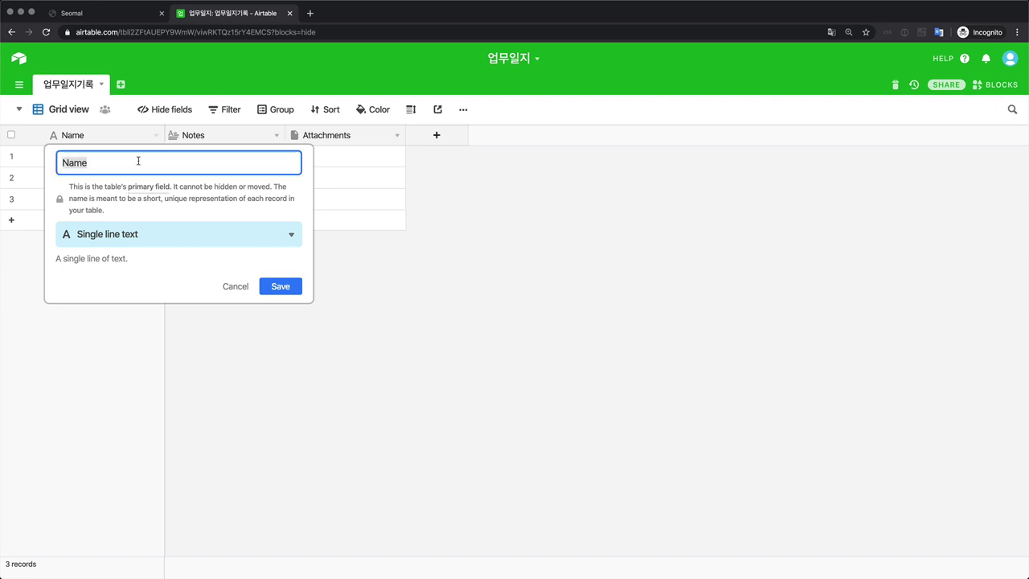
text(dkdl)
key(BackSpace)
key(BackSpace)
key(BackSpace)
key(BackSpace)
text(앙이디)
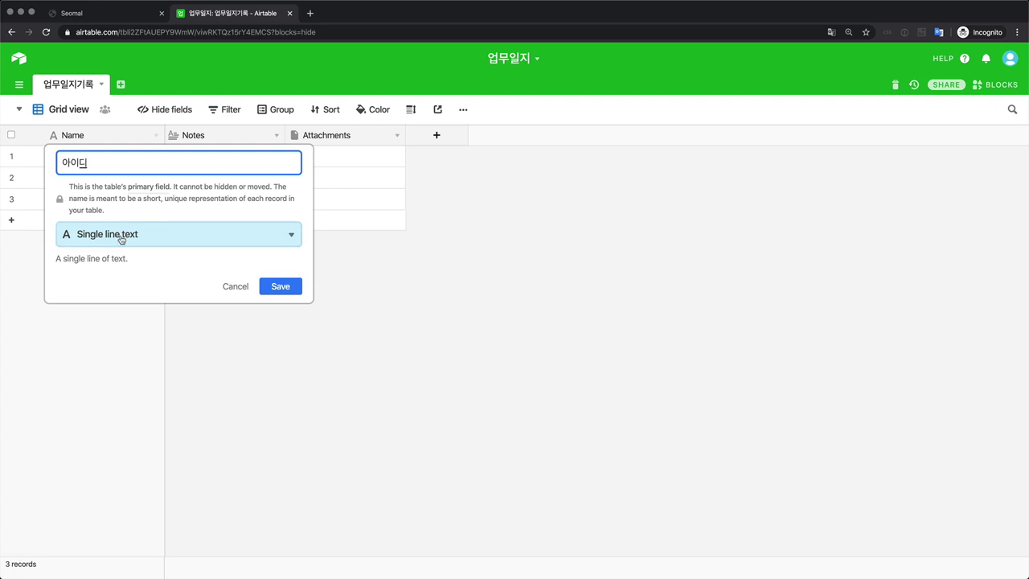
click(273, 291)
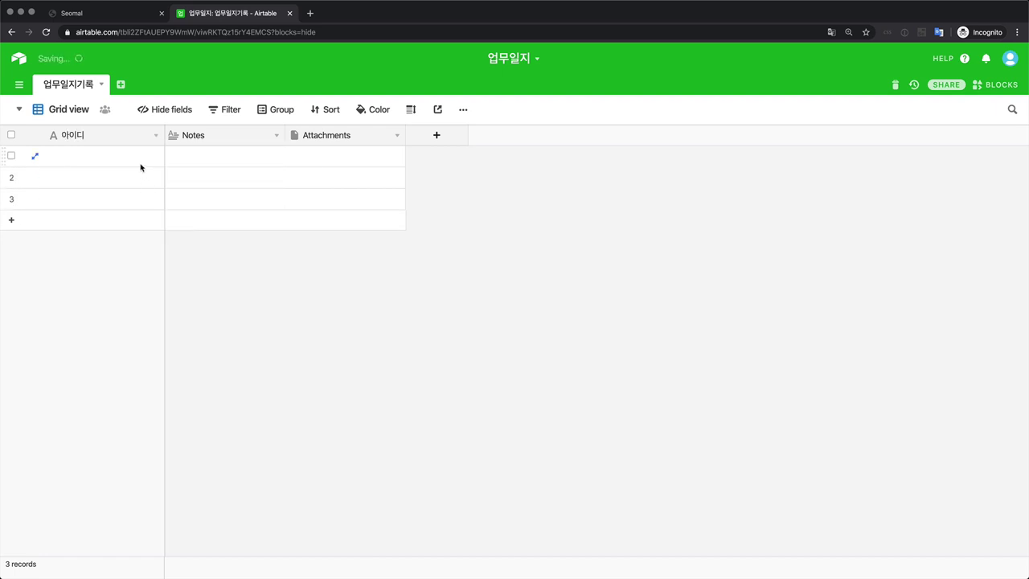
Step: Enter 1, 2 and 삼 in the 아이디 cells of the first, second and third records
click(128, 156)
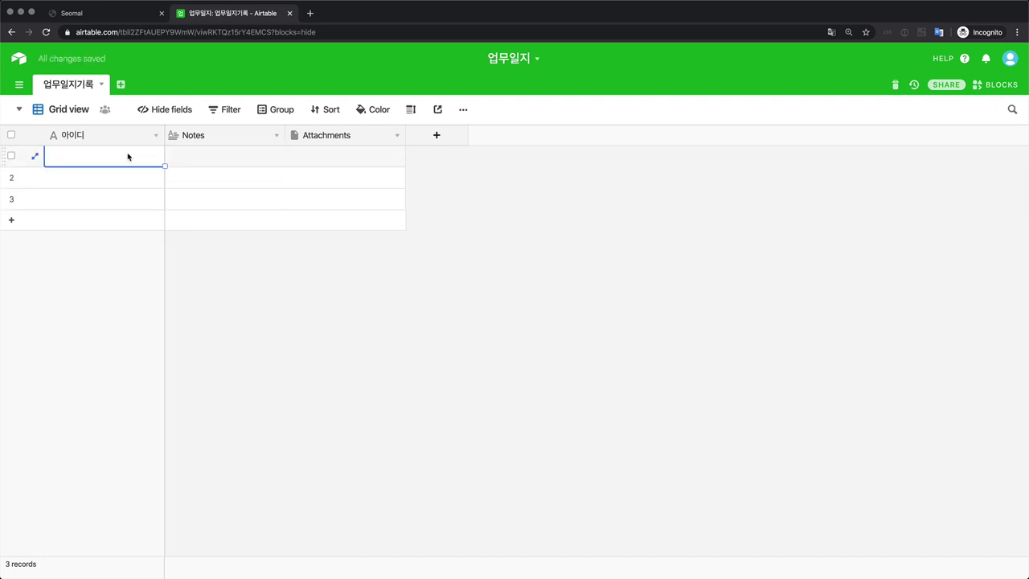
text(1)
click(108, 186)
text(2)
click(274, 354)
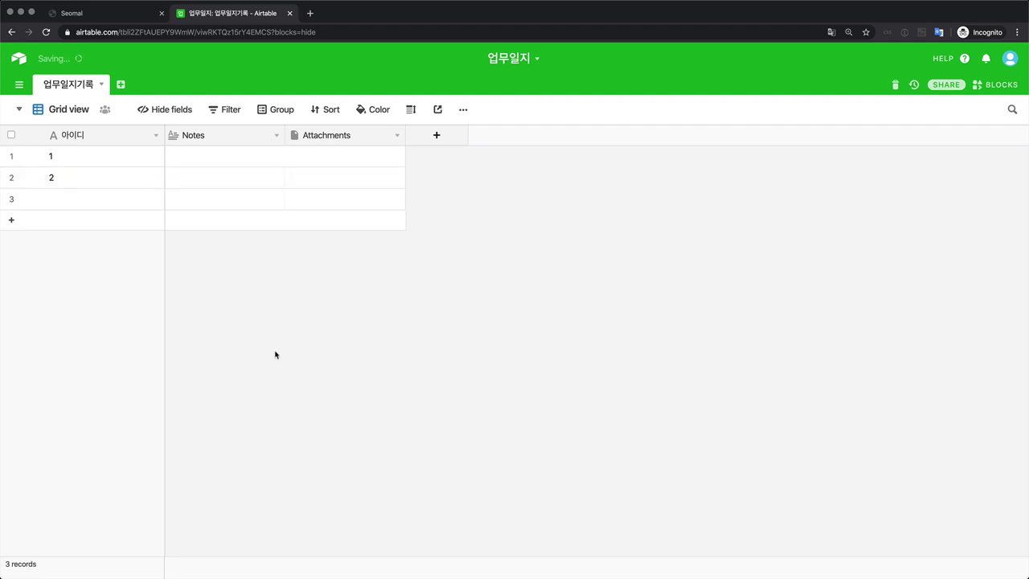
double_click(112, 203)
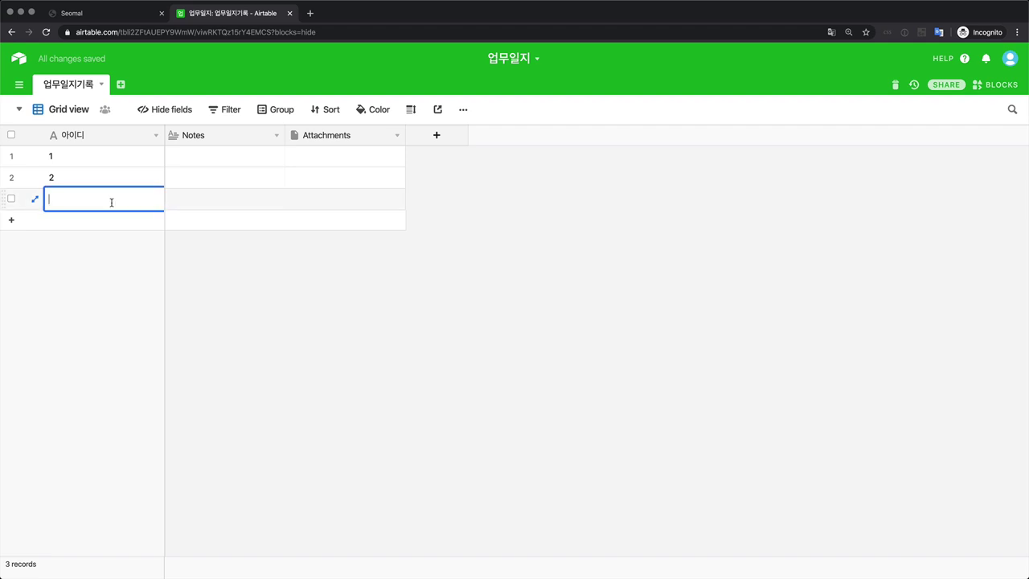
text(실)
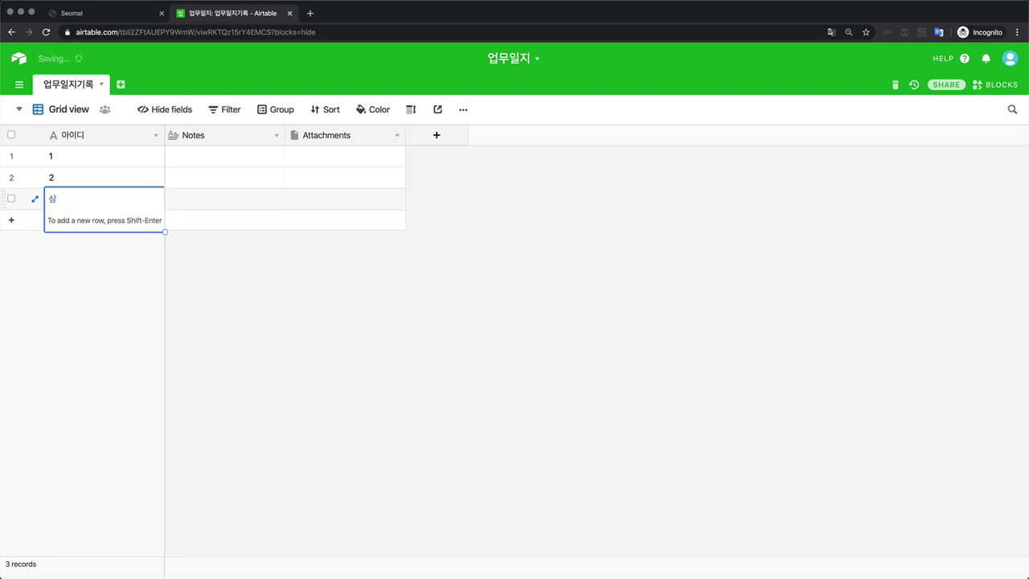
click(231, 315)
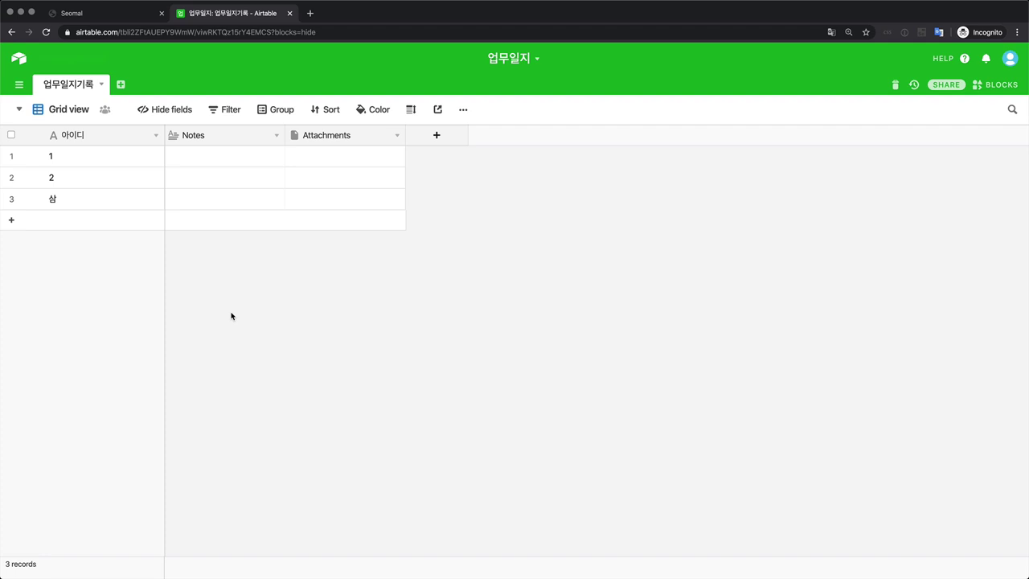
Step: Convert the 아이디 field to the Number type with Integer format, leaving negative numbers disallowed
click(133, 138)
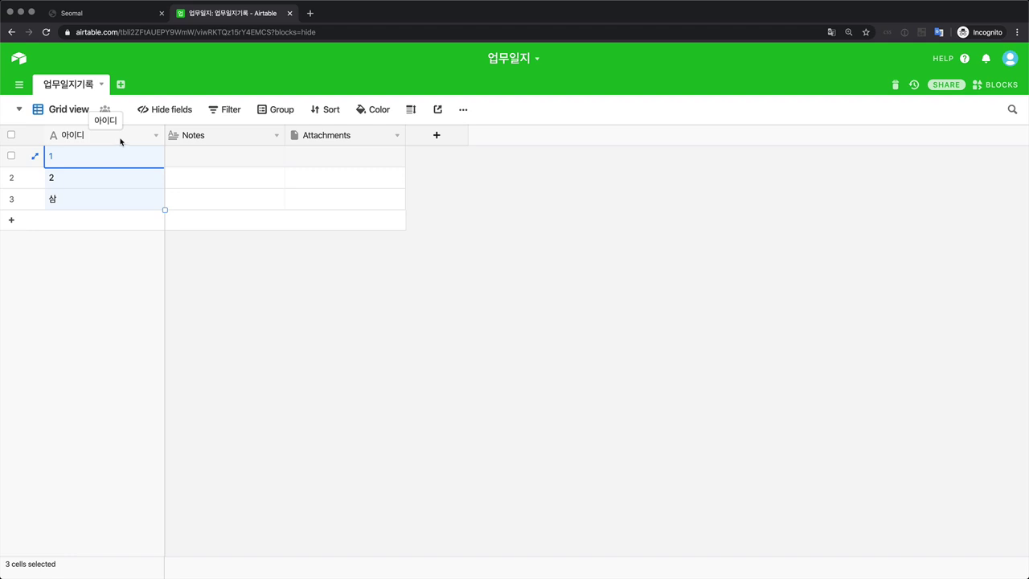
right_click(121, 141)
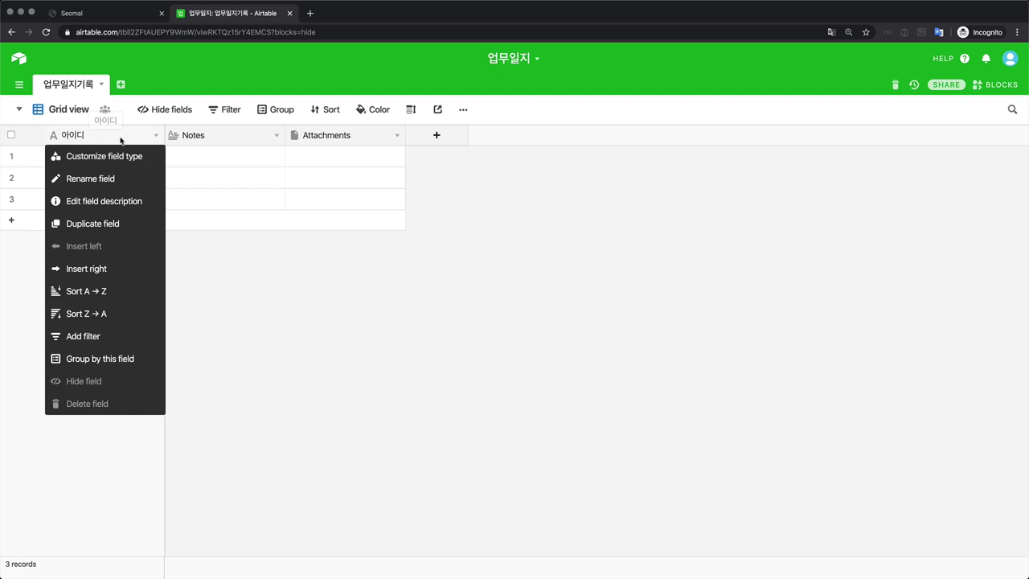
click(120, 140)
double_click(120, 140)
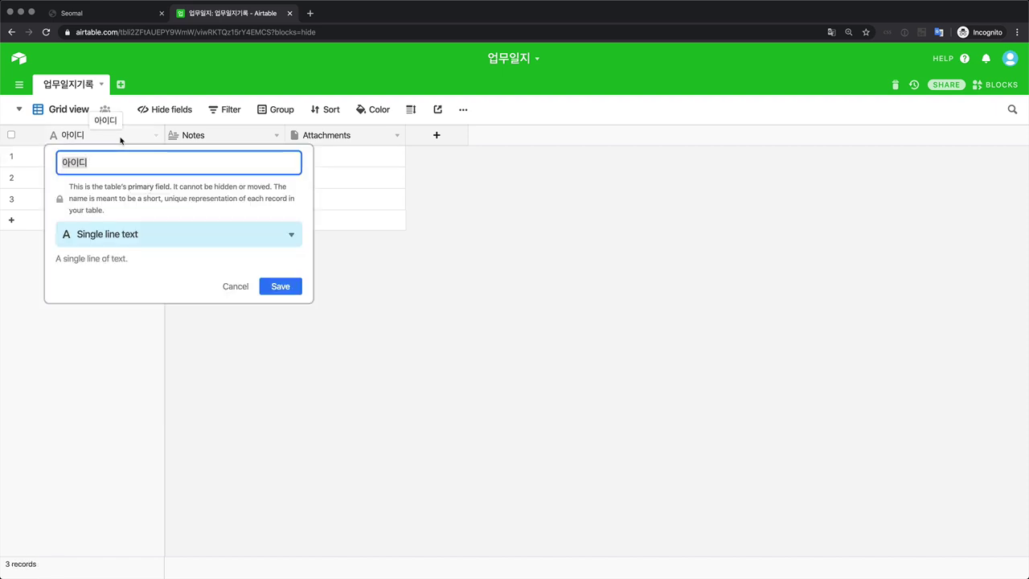
click(177, 240)
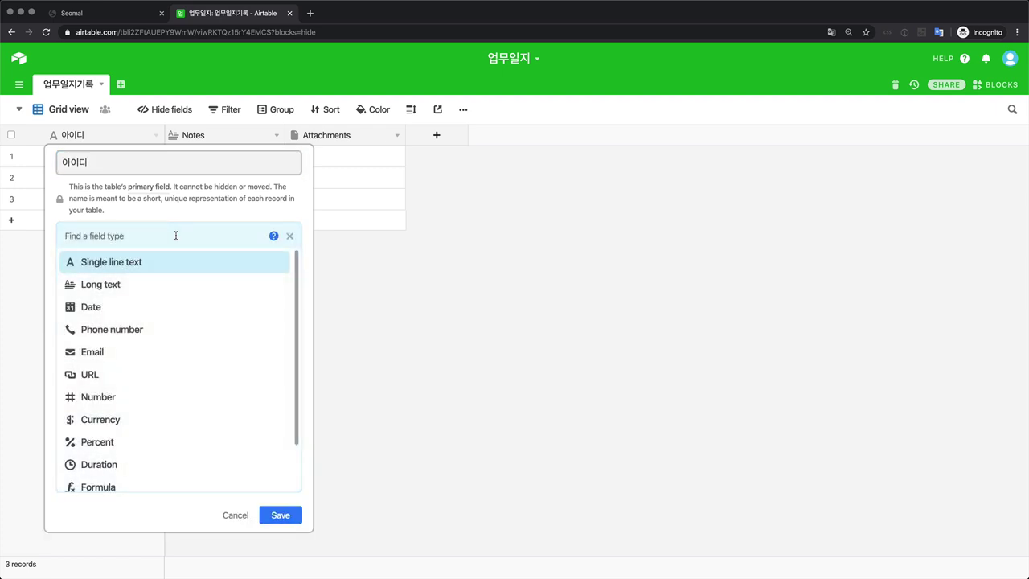
click(146, 397)
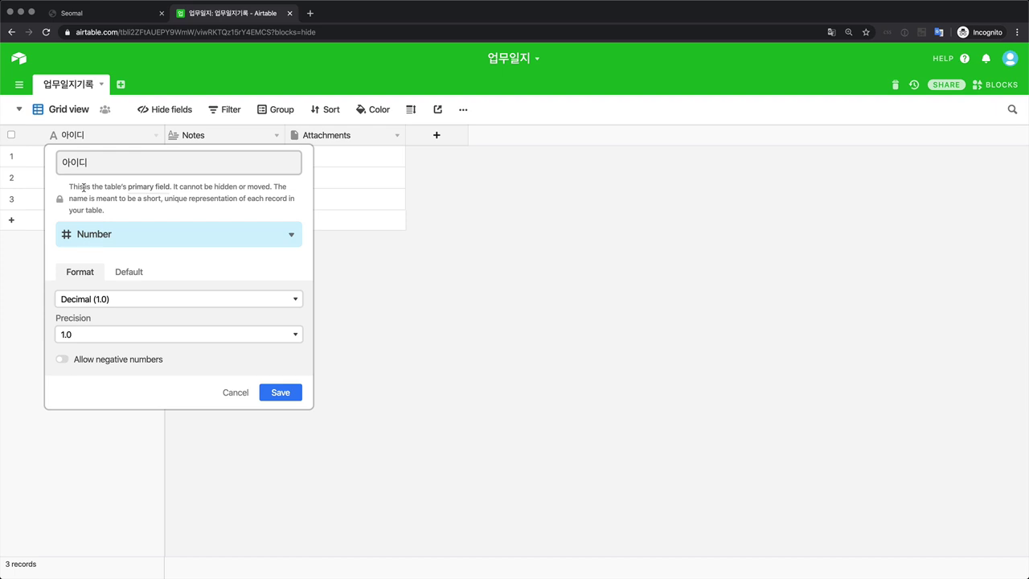
click(107, 302)
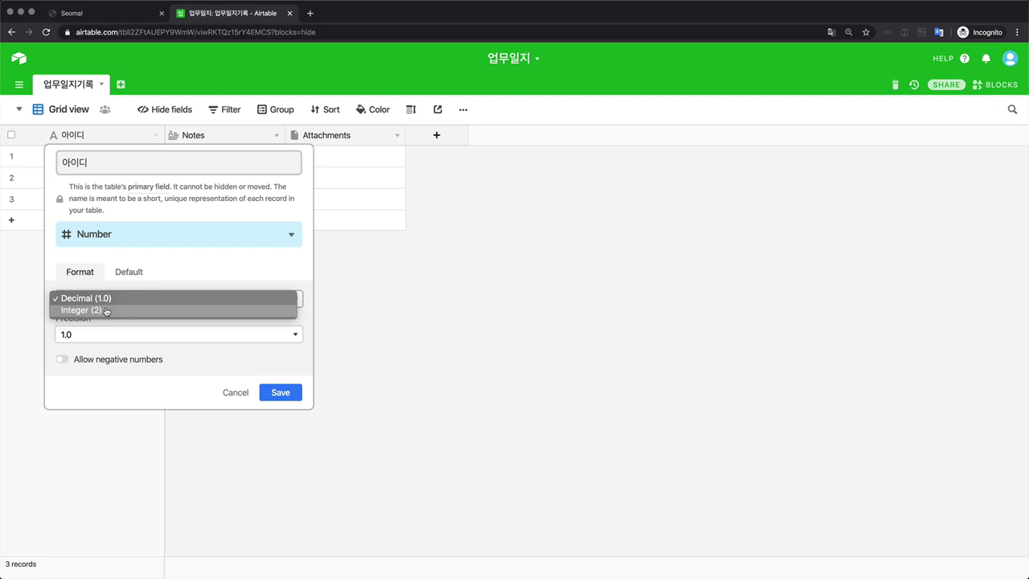
click(107, 310)
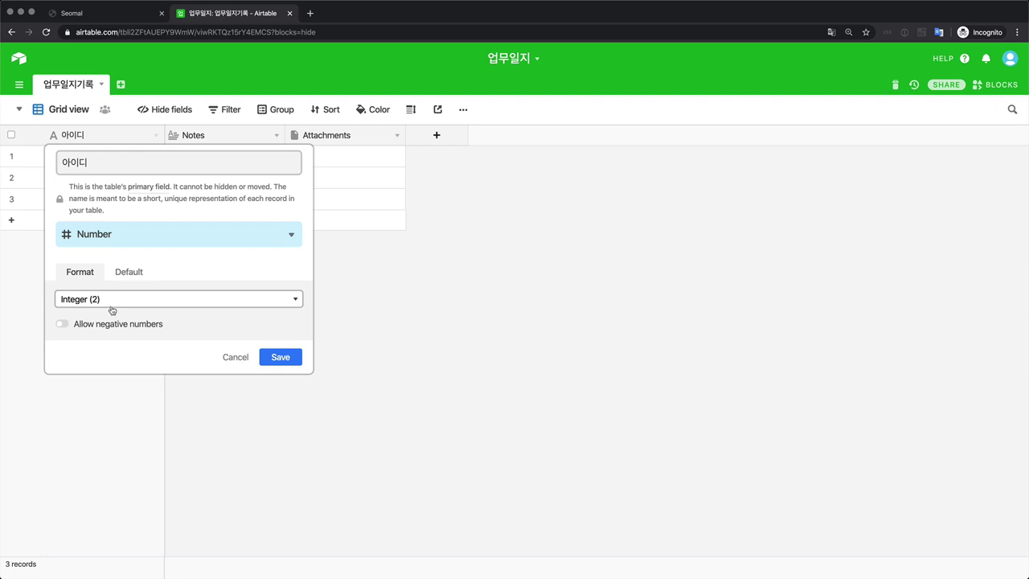
click(59, 326)
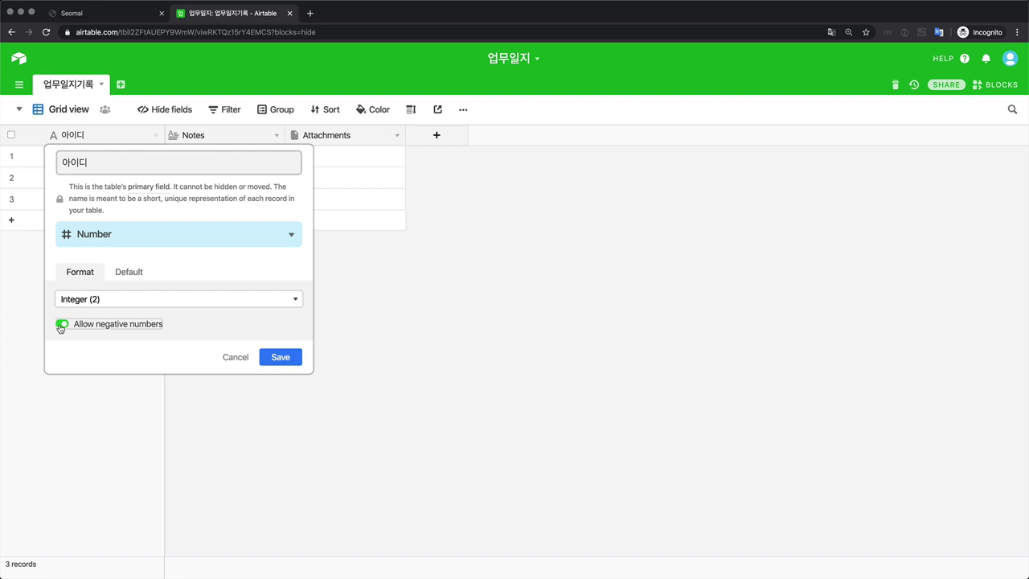
click(60, 326)
click(278, 358)
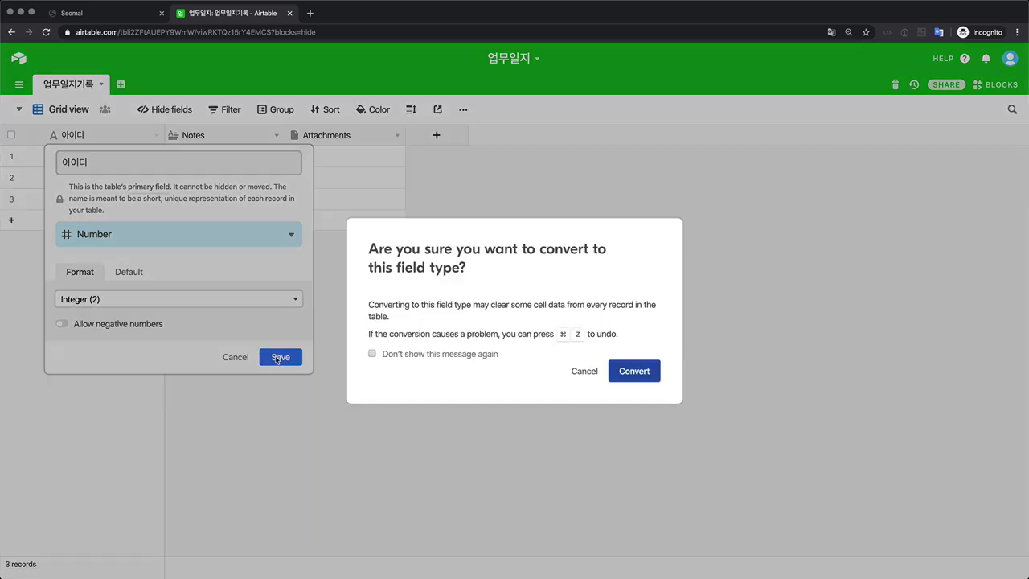
click(634, 371)
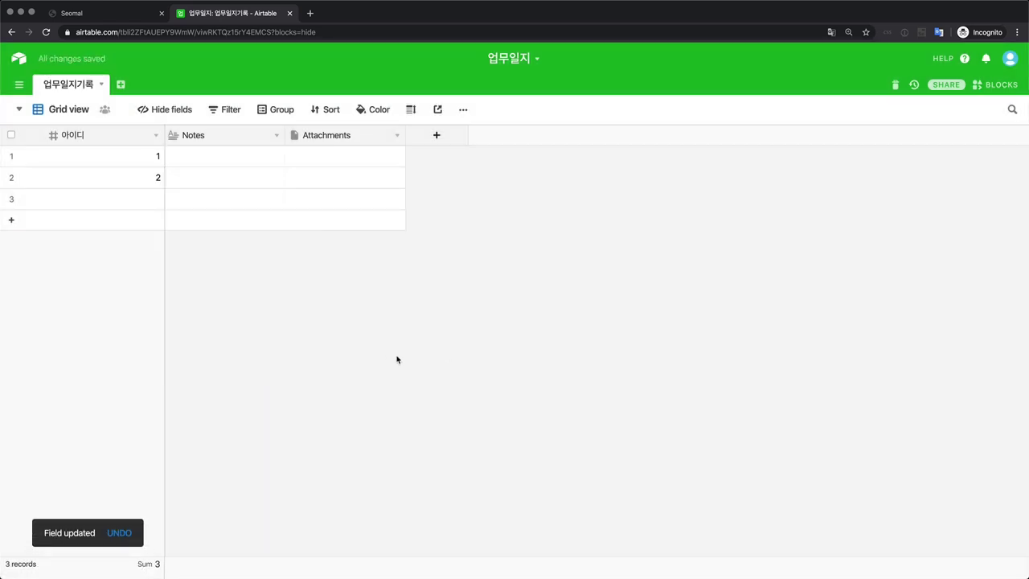
Step: Try to enter a value in the third record's 아이디 cell and leave the cell empty
click(147, 205)
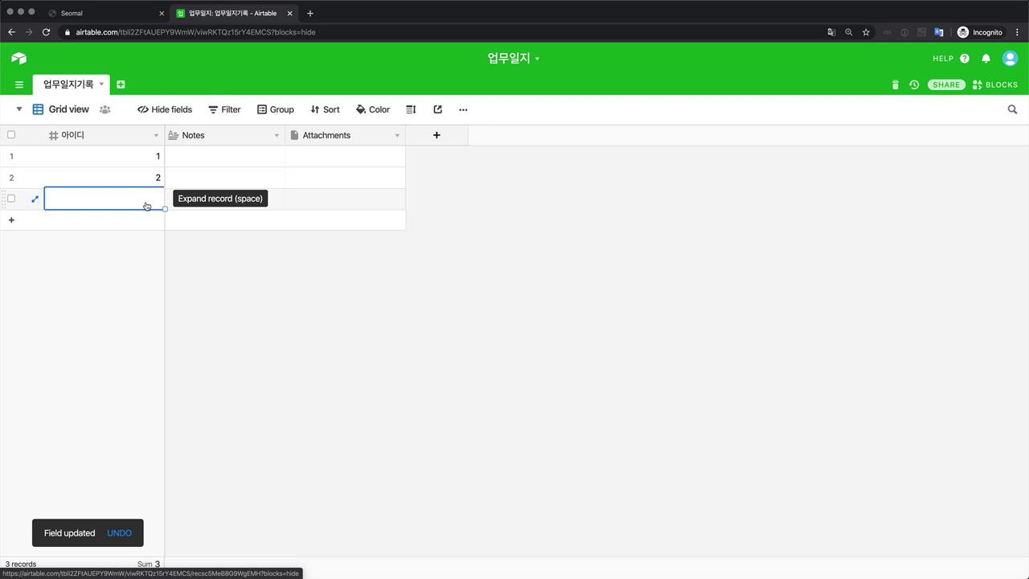
text(2)
key(BackSpace)
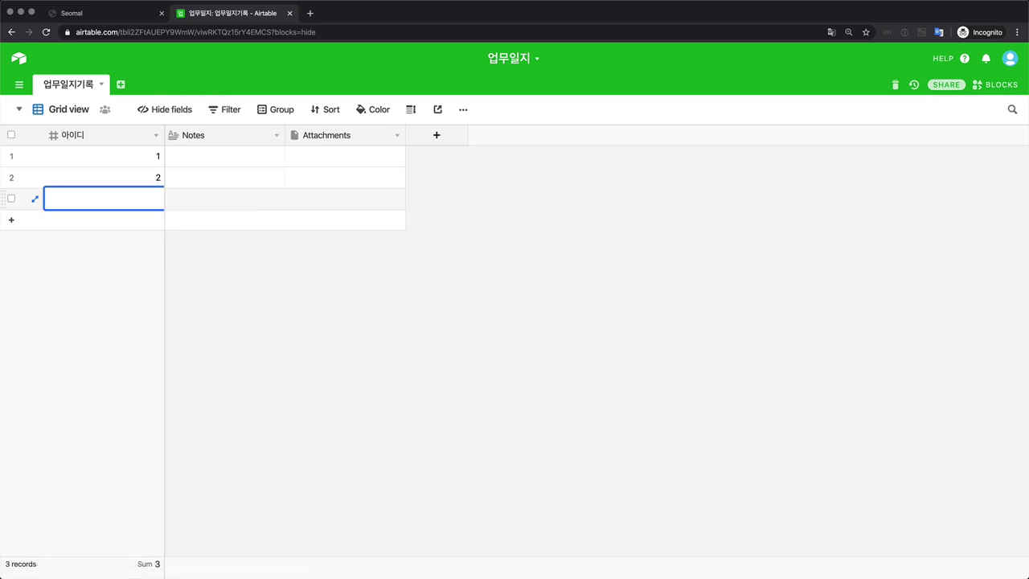
text(2)
key(BackSpace)
click(192, 306)
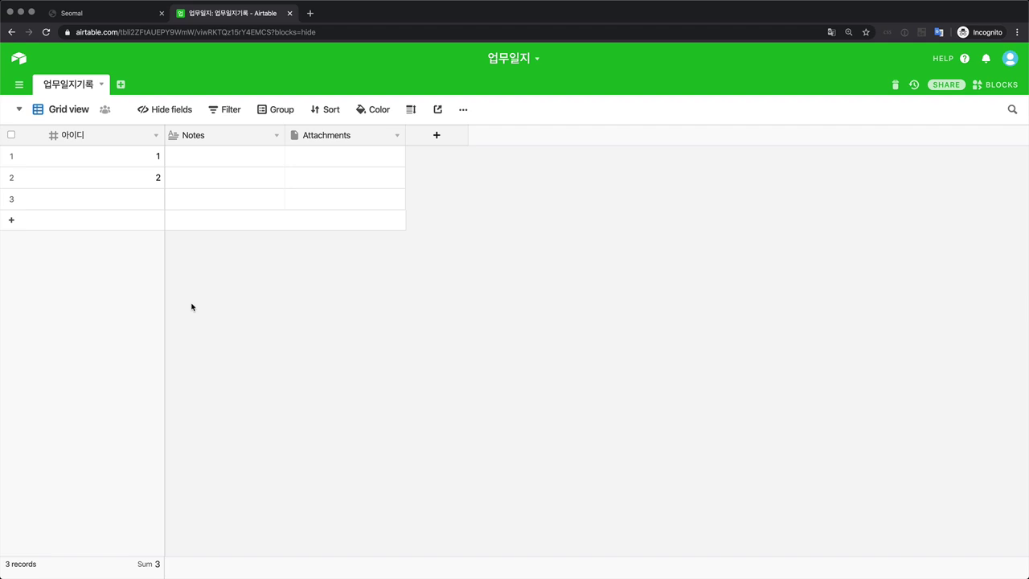
drag(108, 148, 129, 209)
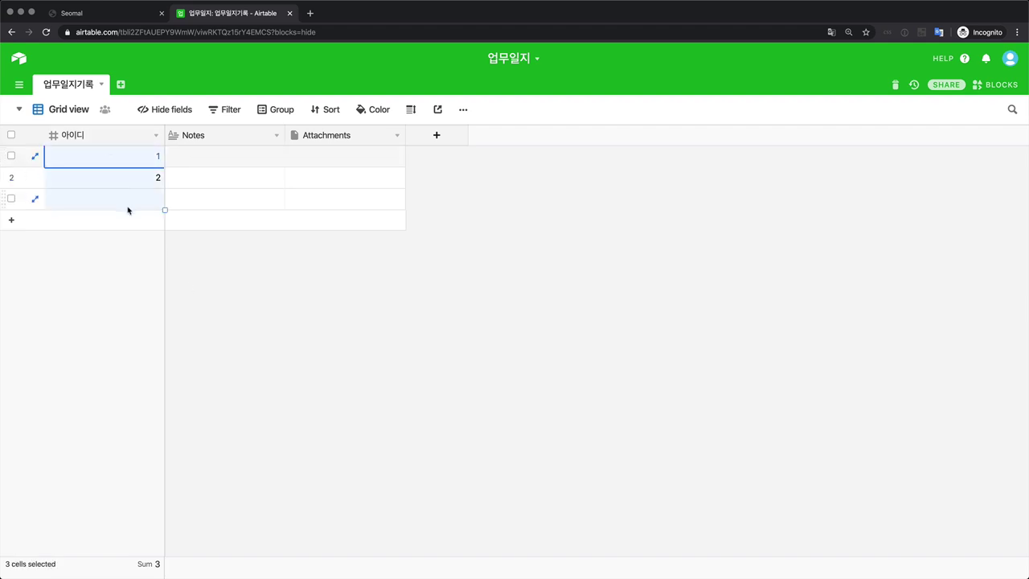
click(129, 209)
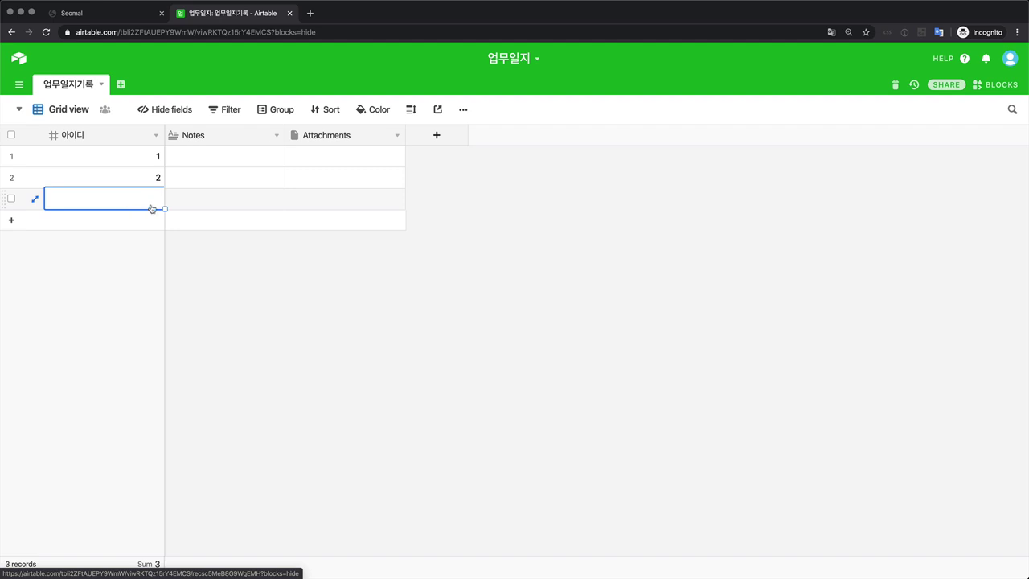
click(947, 86)
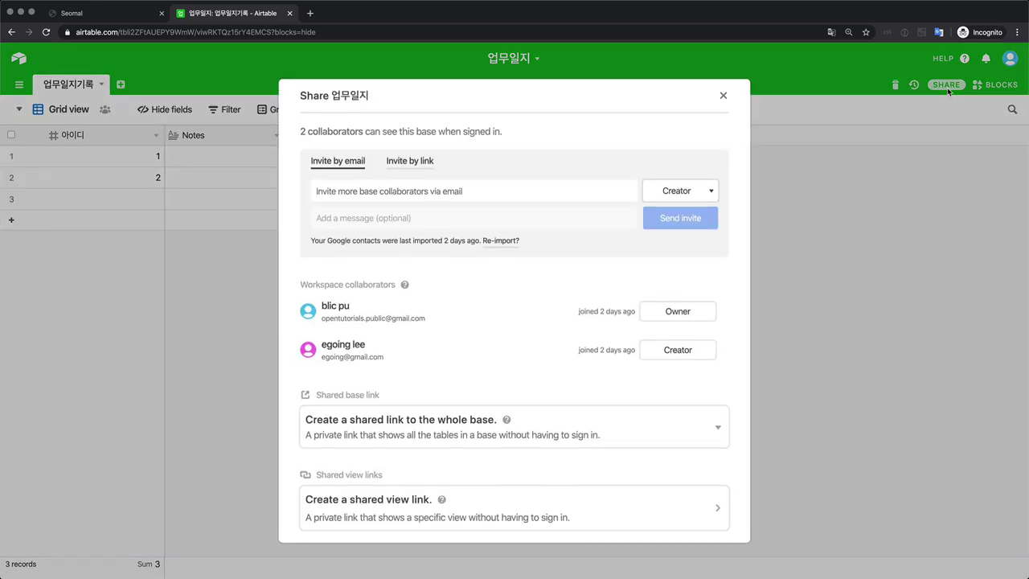
click(947, 91)
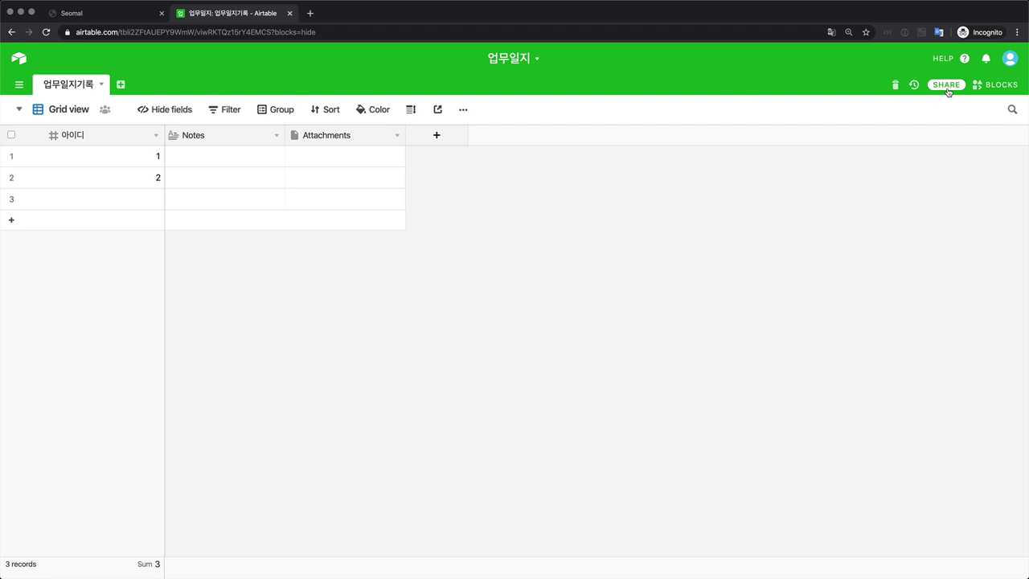
click(138, 203)
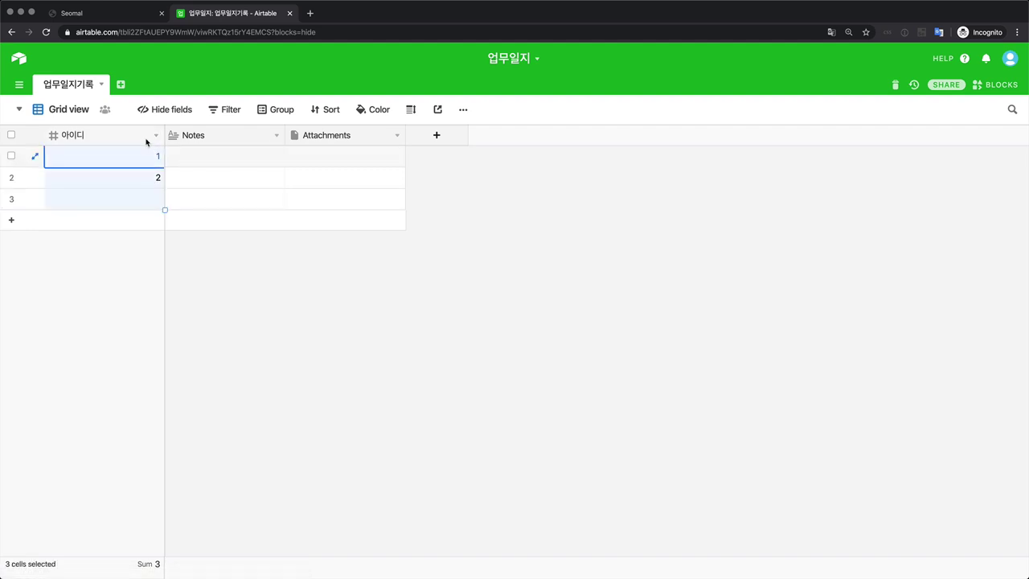
click(146, 142)
Step: Rename the Notes field to 작업이름 and change its type to Single line text
click(252, 143)
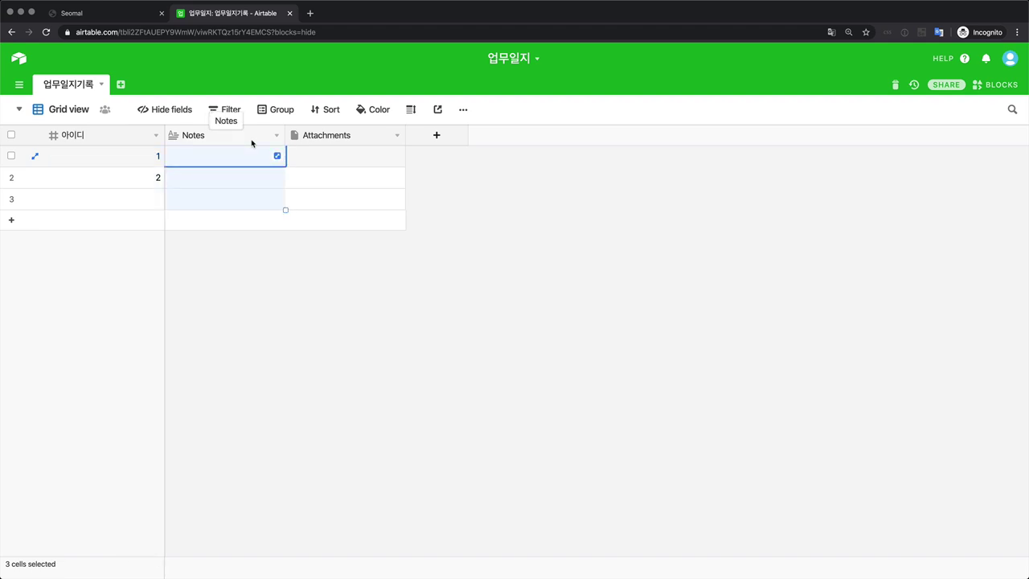
right_click(252, 143)
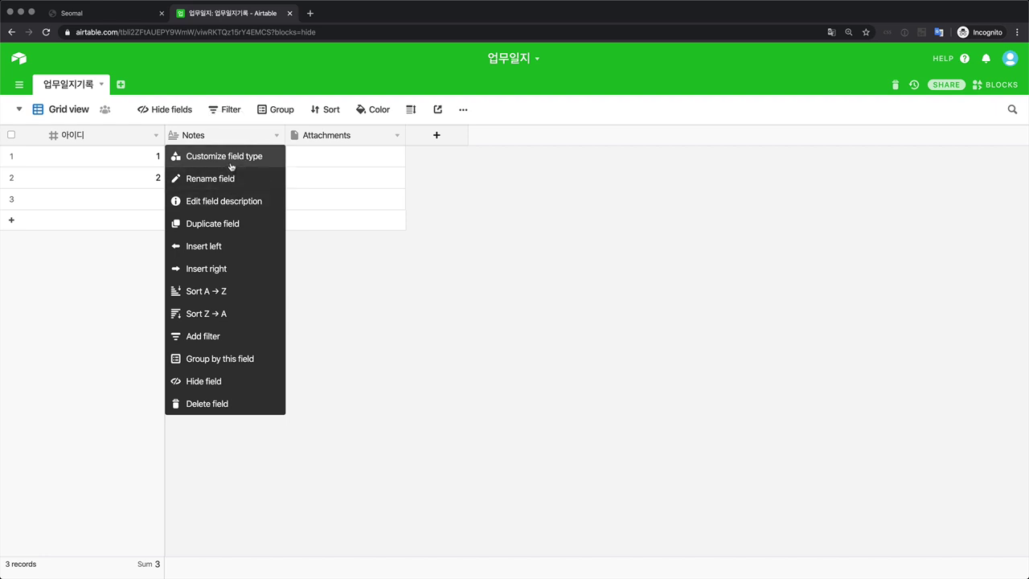
click(231, 167)
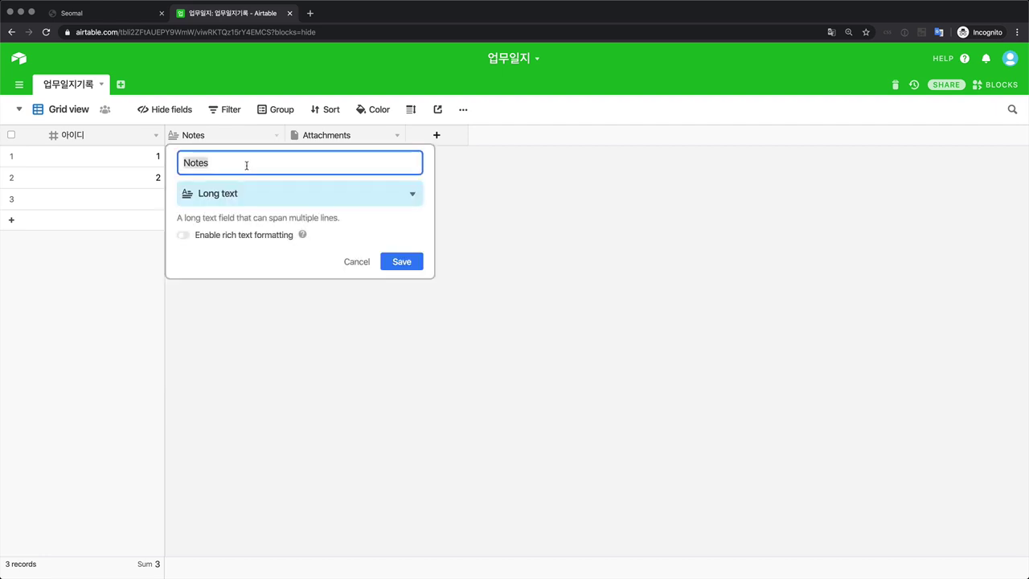
text(wkr)
key(ctrl+z)
text(작ㅇ업이름)
click(249, 202)
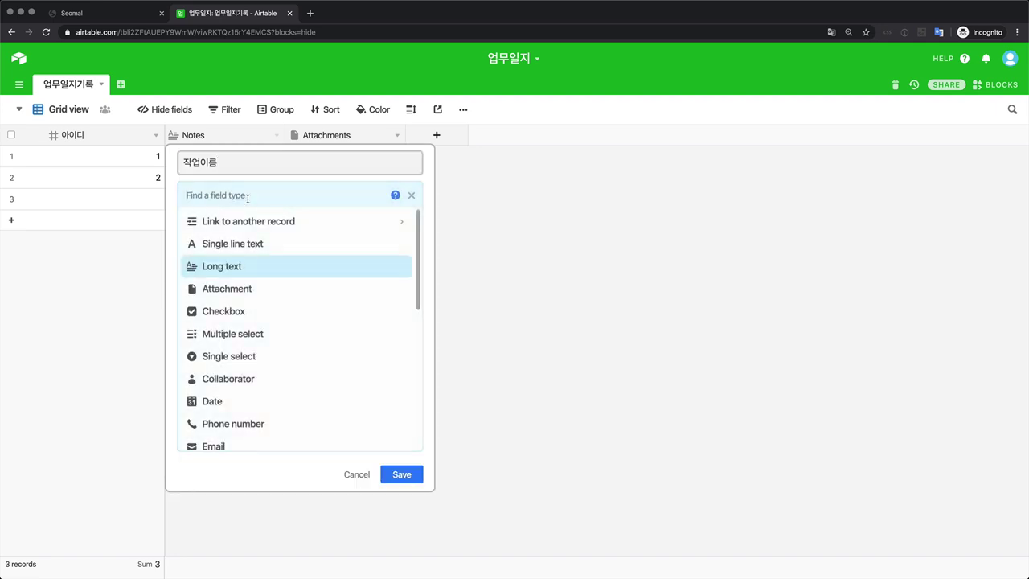
click(266, 249)
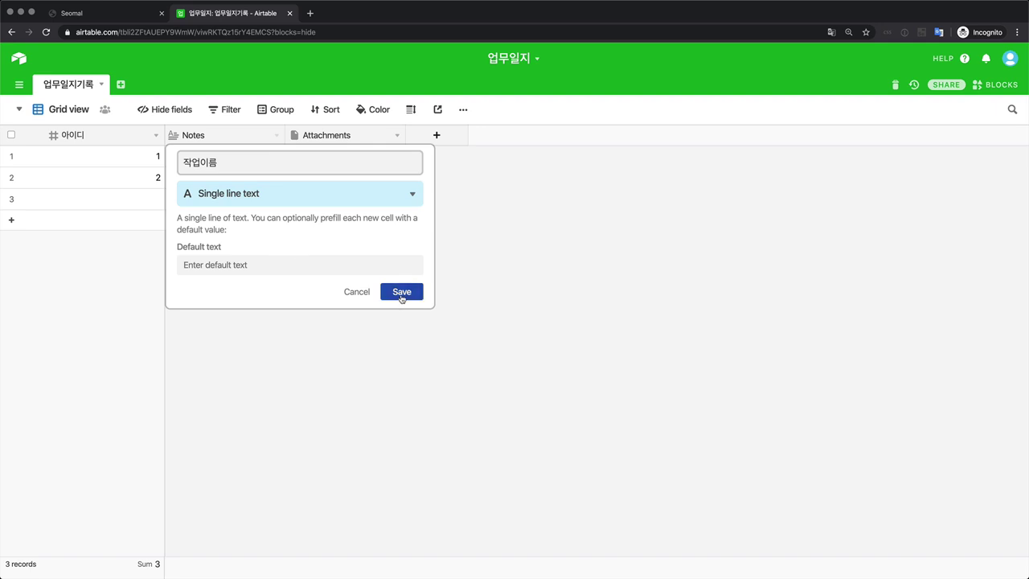
click(401, 296)
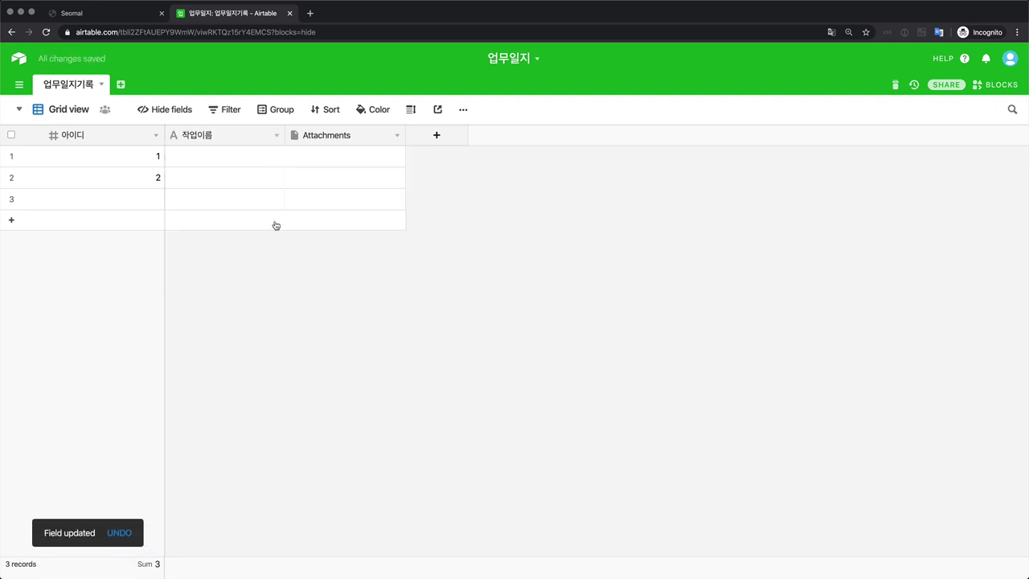
Step: Enter 강의만들기 in the first record's 작업이름 cell
click(246, 160)
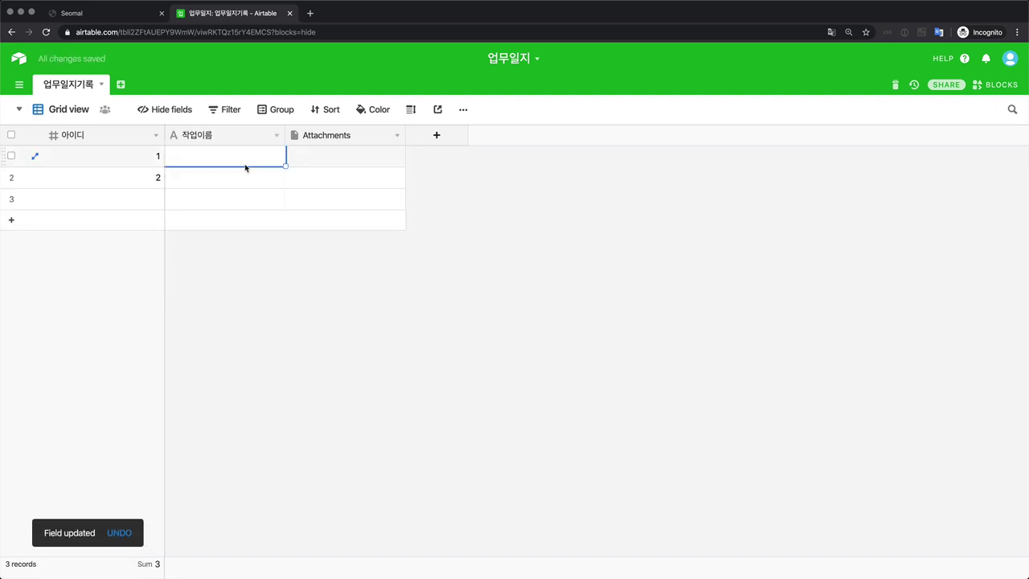
text(ㅈ)
key(BackSpace)
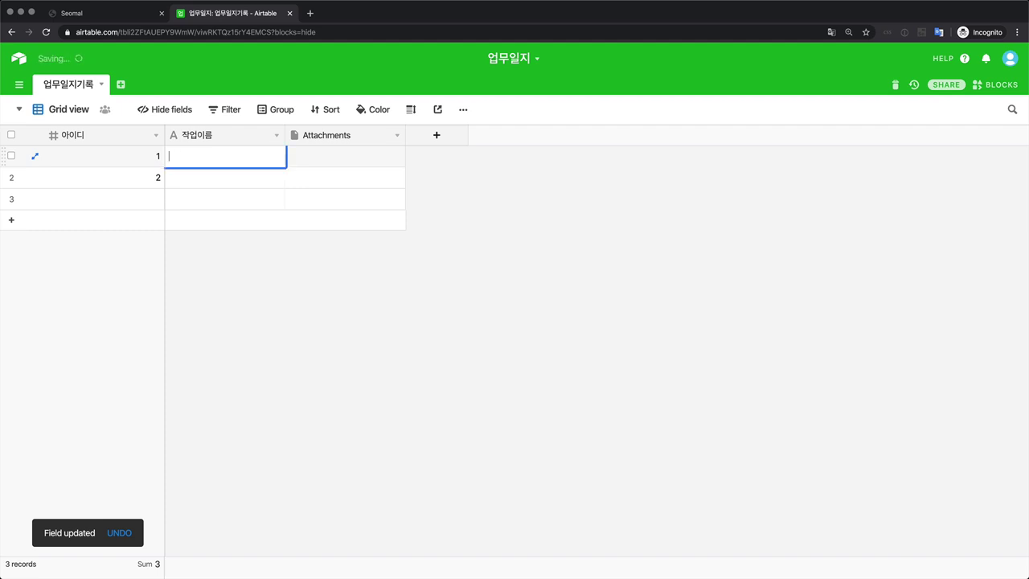
text(강의만들기)
click(365, 312)
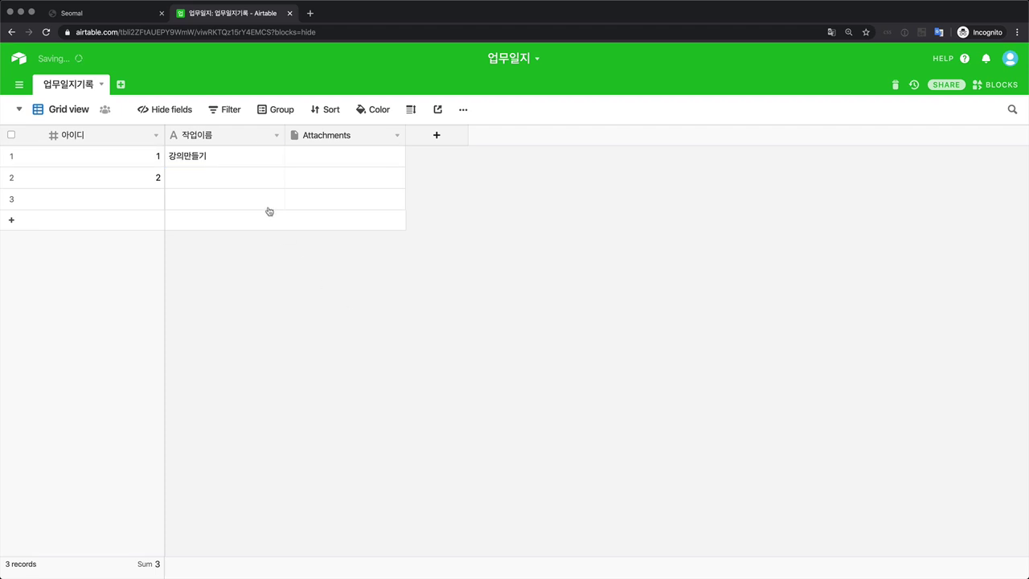
click(278, 158)
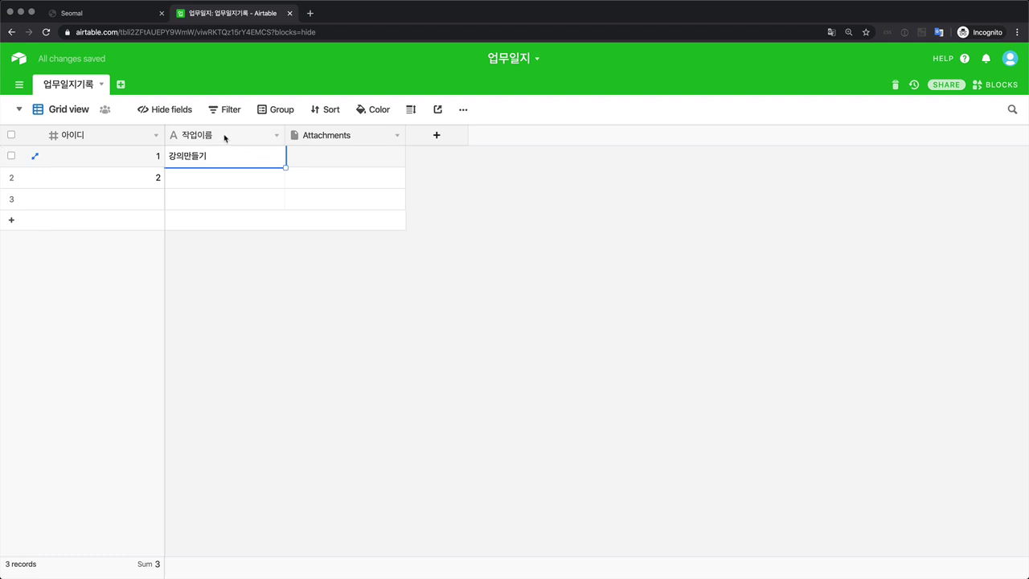
Step: Insert a field named 작업설명 directly after 작업이름 and give it the Long text type
click(321, 135)
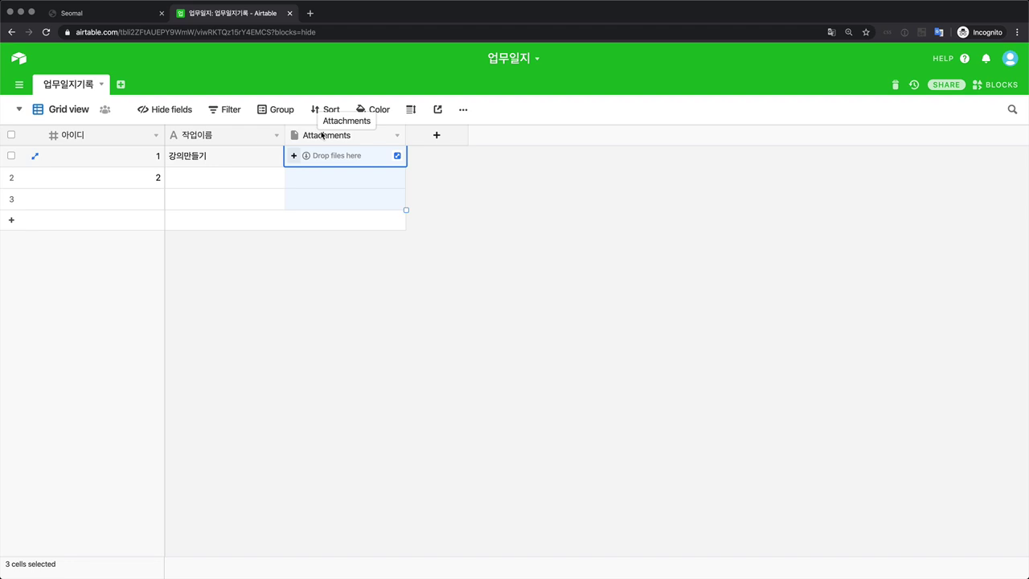
right_click(267, 134)
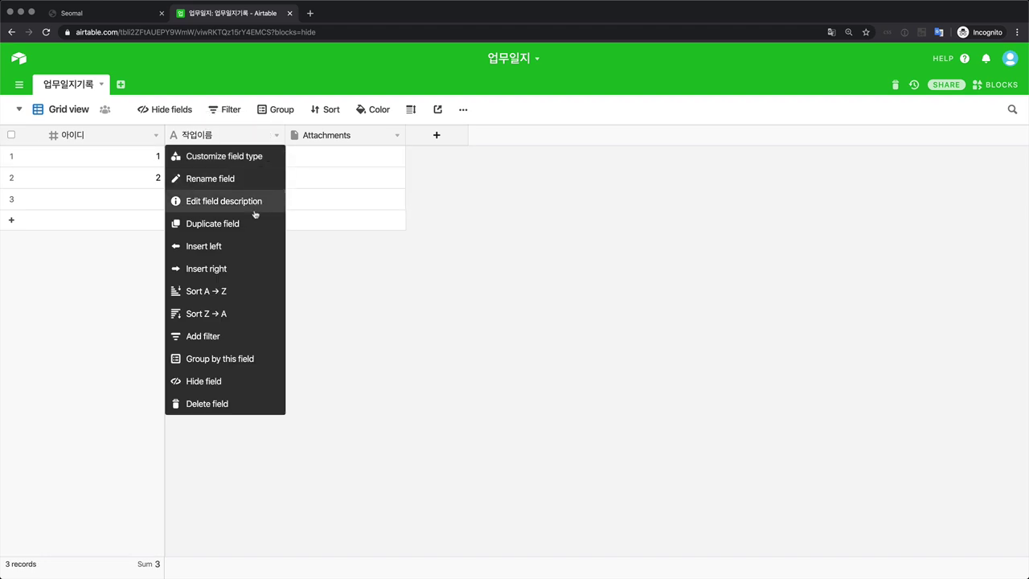
click(248, 268)
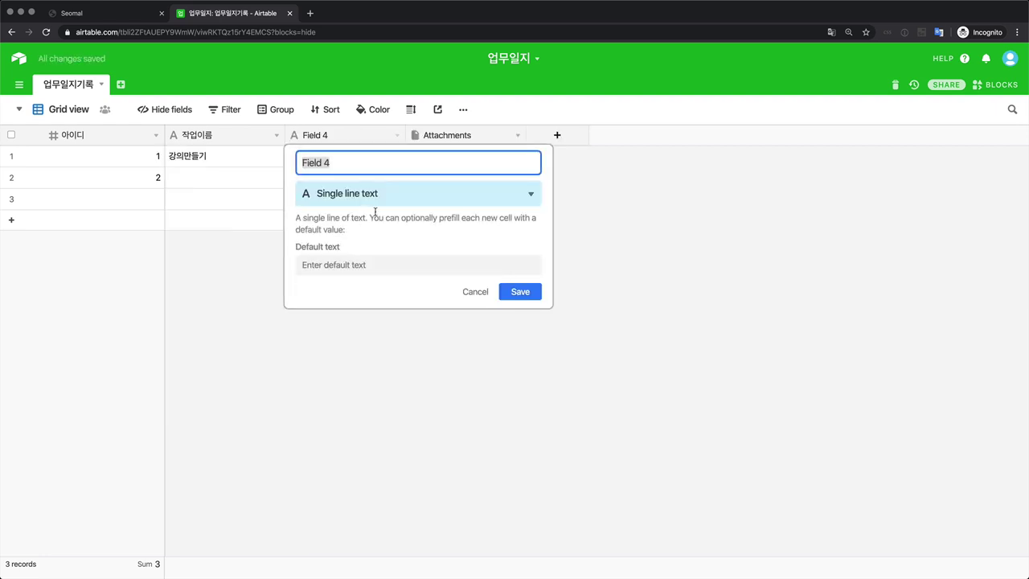
text(작업설명)
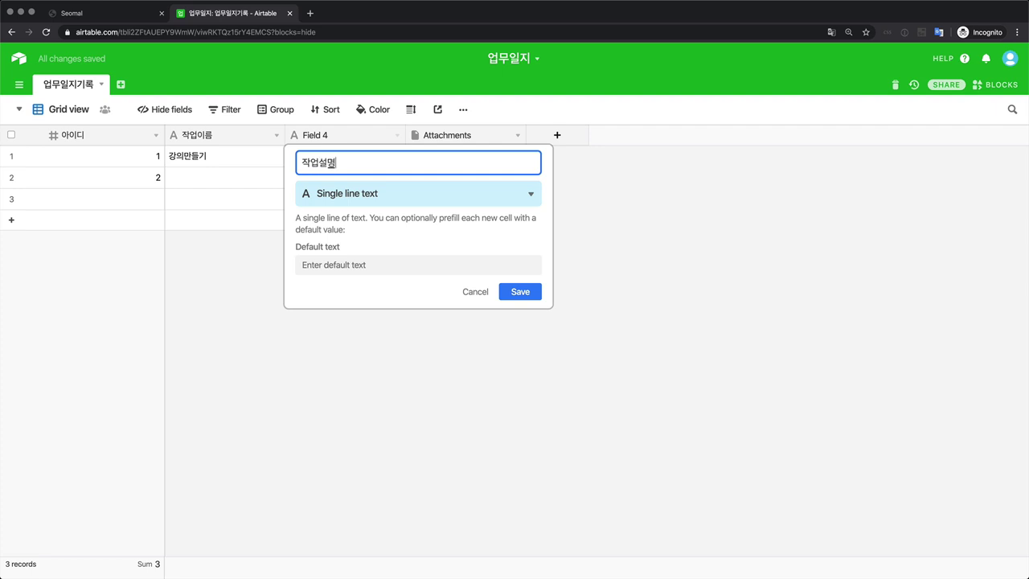
click(399, 195)
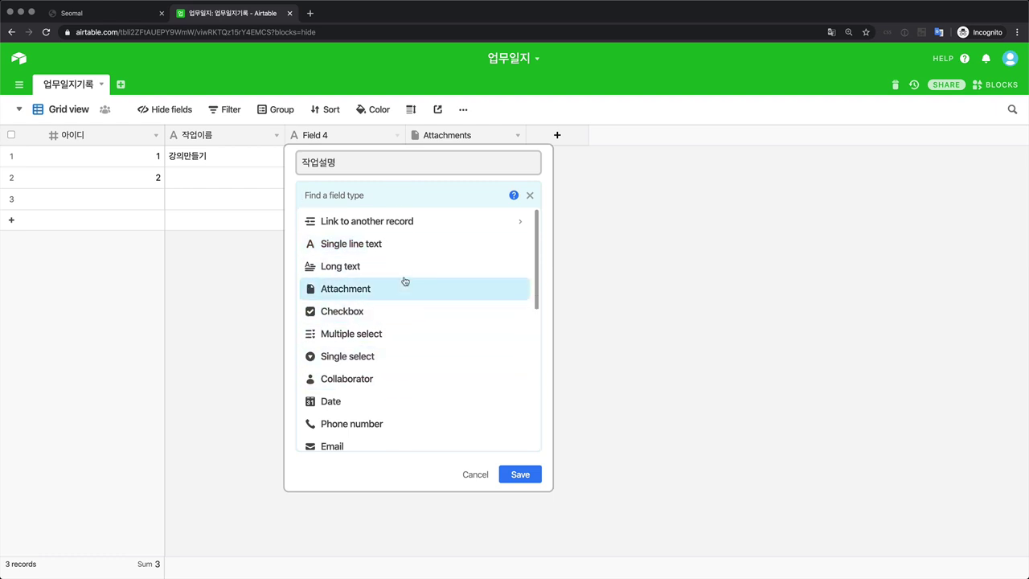
click(407, 274)
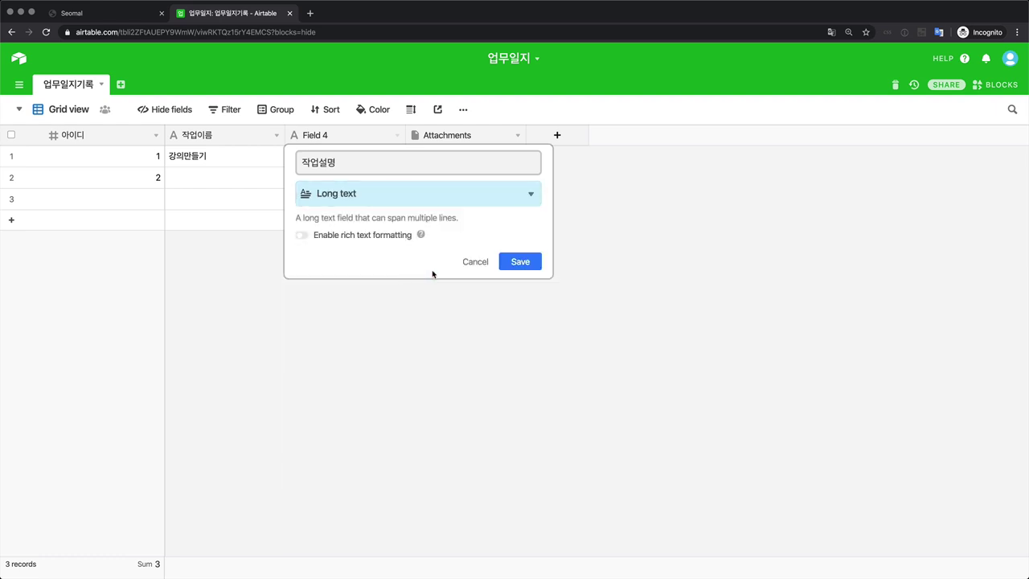
click(515, 262)
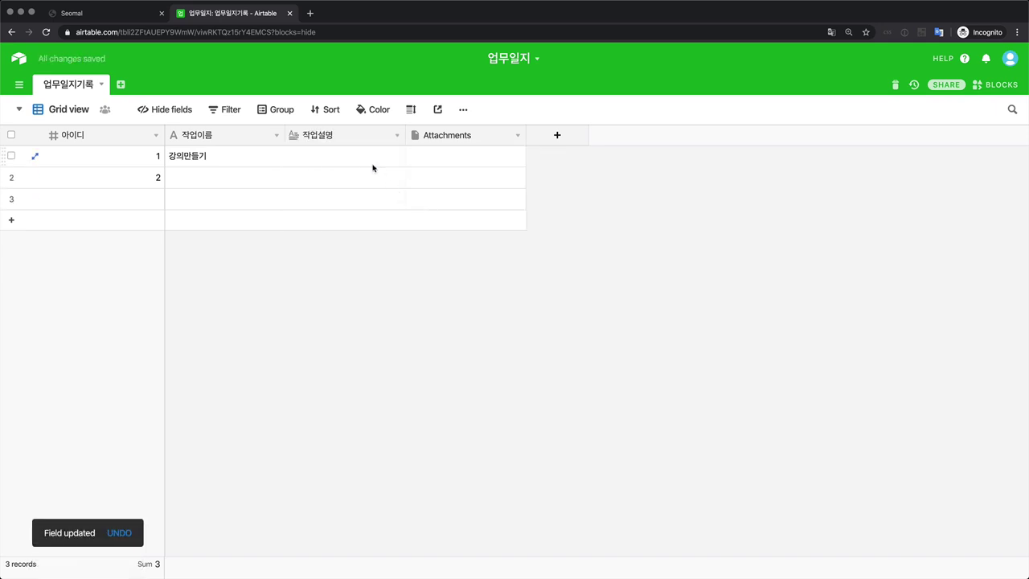
Step: Enter "airtable 소개" and "표만들기" on two separate lines in the first record's 작업설명 cell
click(372, 163)
key(Return)
text(airtable 소개)
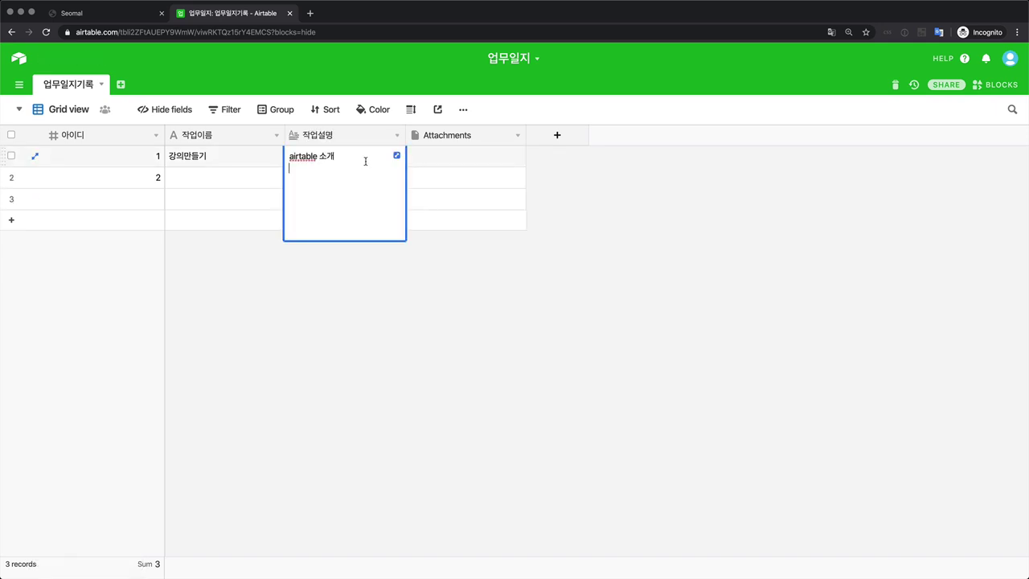
key(Return)
text(표맨)
text(들기)
click(411, 309)
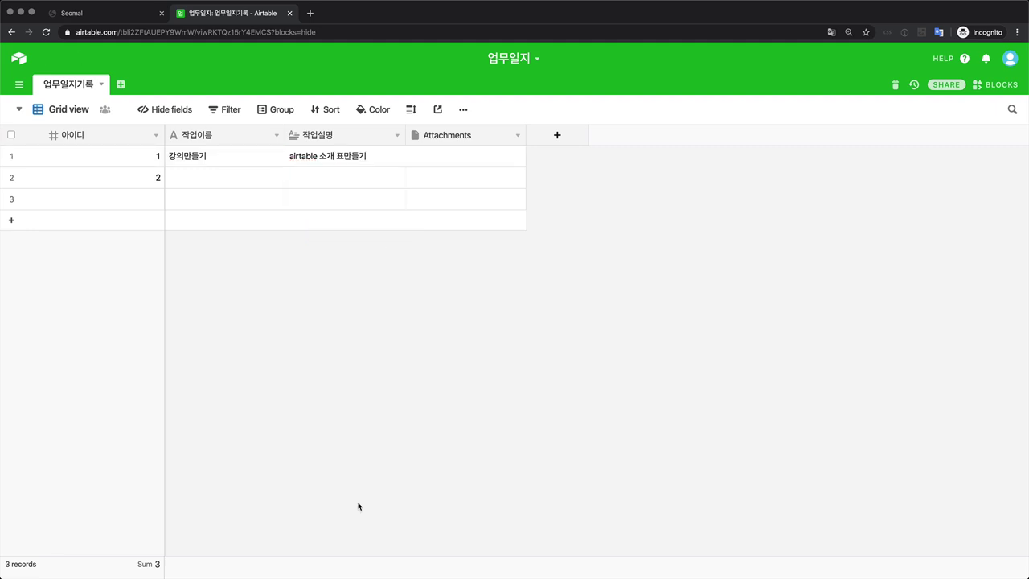
Step: Rename the Attachments field to 작업근거, keeping Attachment as its type
right_click(472, 140)
click(474, 152)
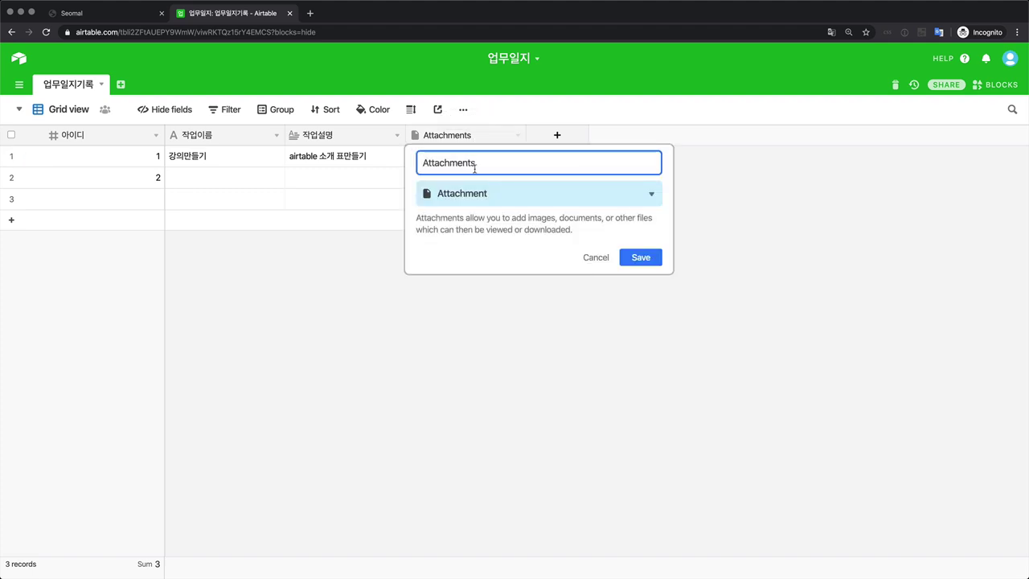
click(486, 197)
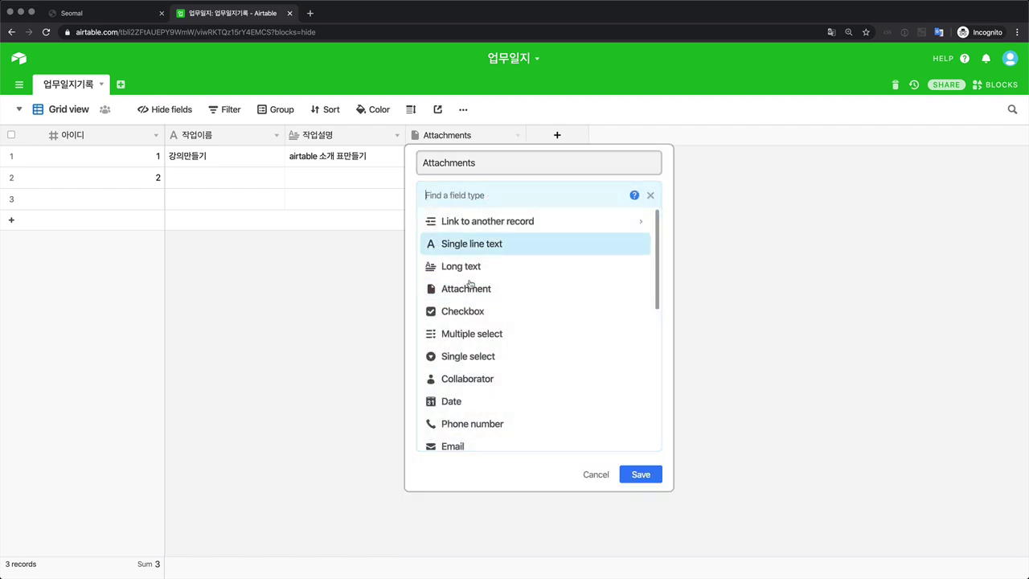
click(471, 292)
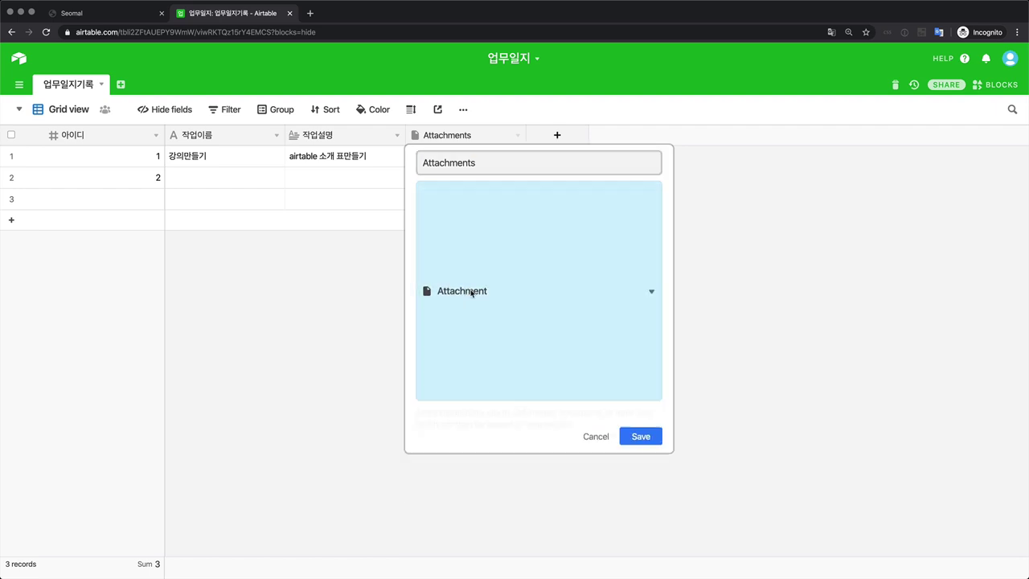
click(490, 166)
double_click(489, 166)
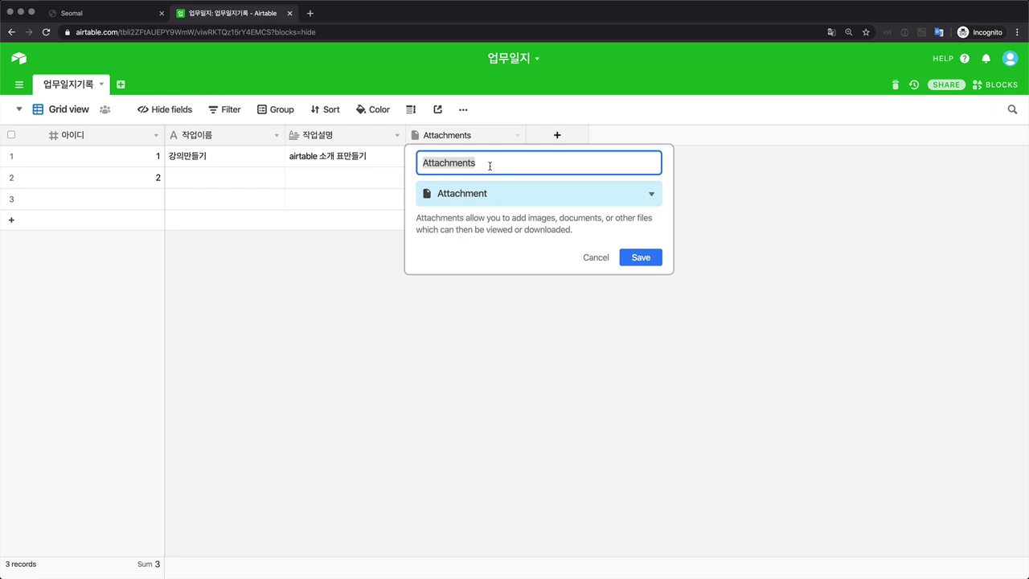
text(작업근거)
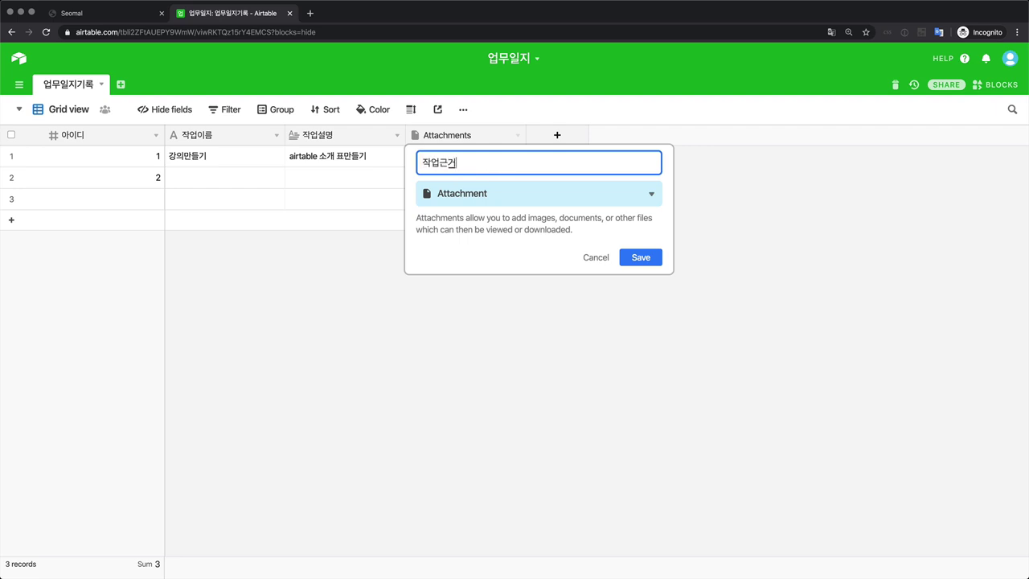
click(641, 259)
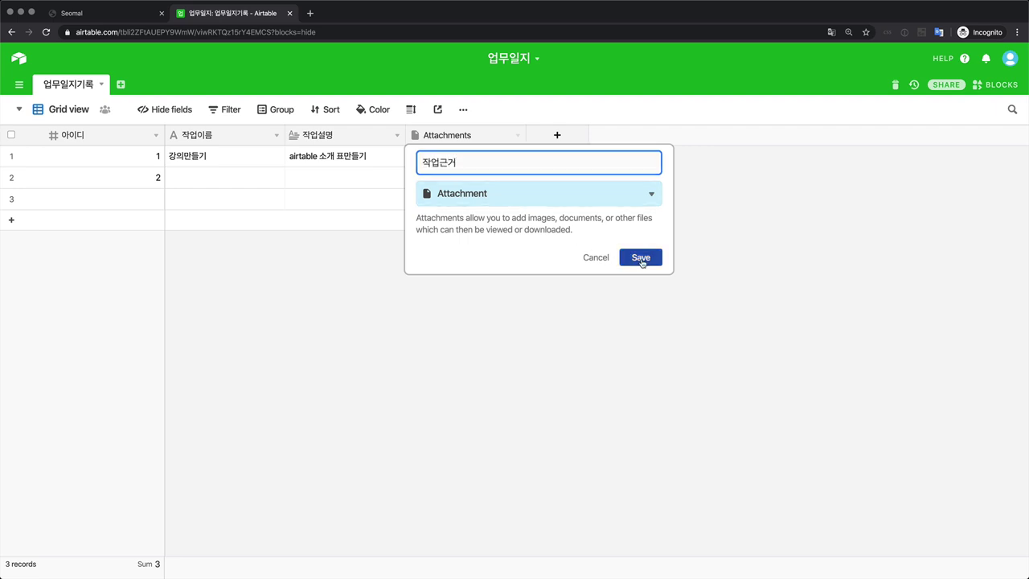
Step: Attach forms.png from the Desktop folder in Finder to the first record's 작업근거 cell and check its preview
click(448, 162)
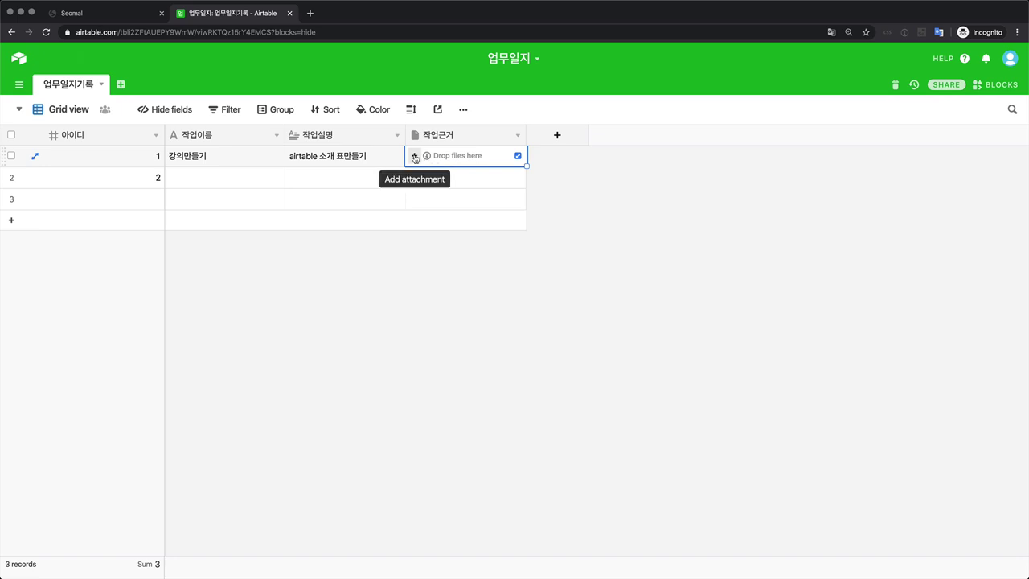
click(414, 156)
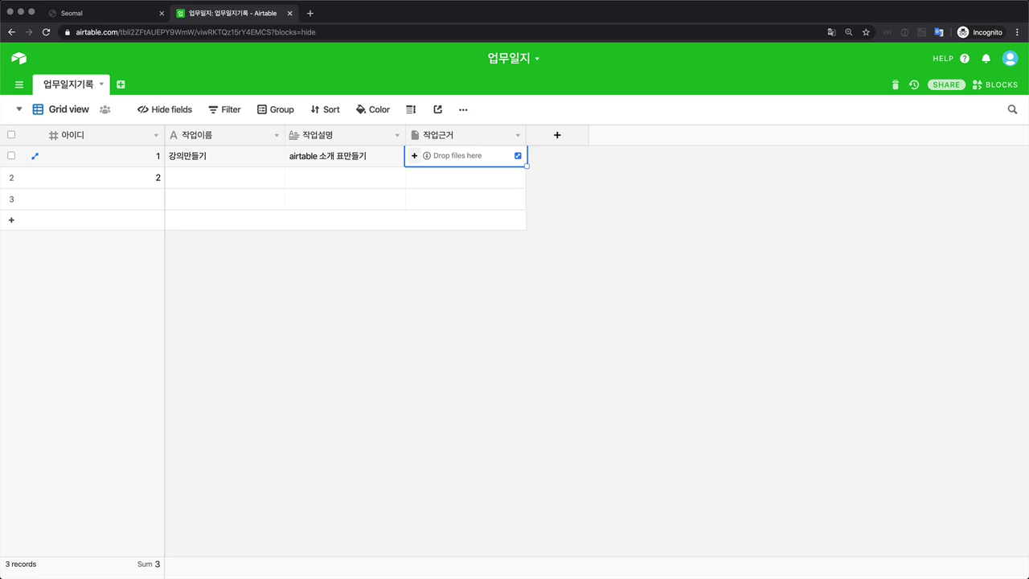
key(super+Tab)
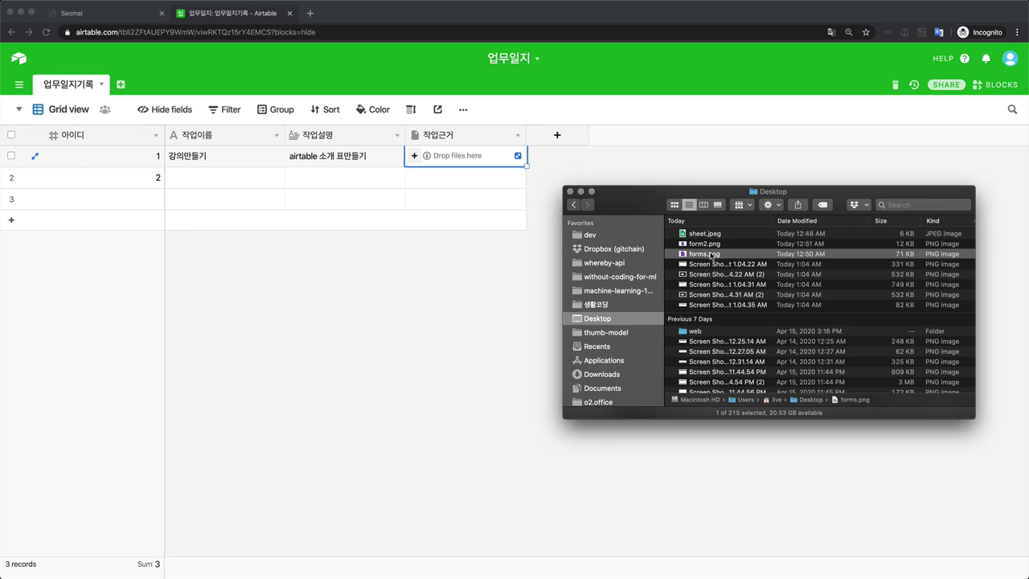
drag(699, 254, 480, 161)
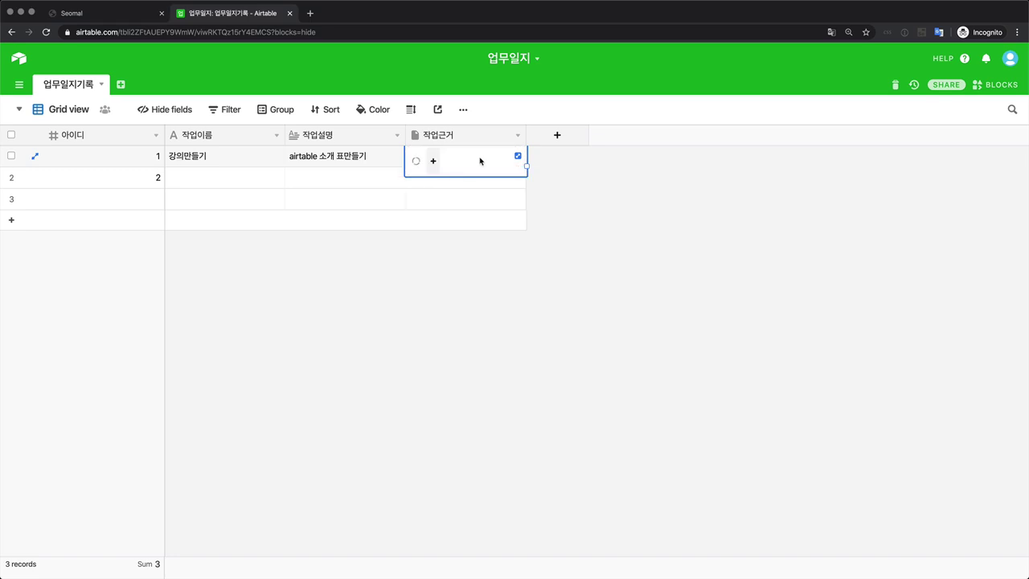
click(439, 164)
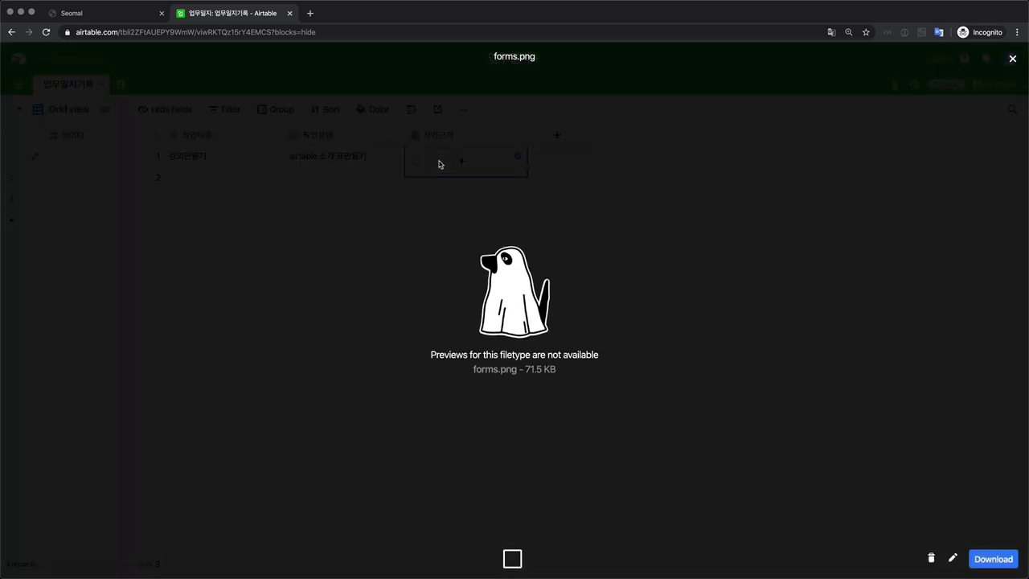
key(Escape)
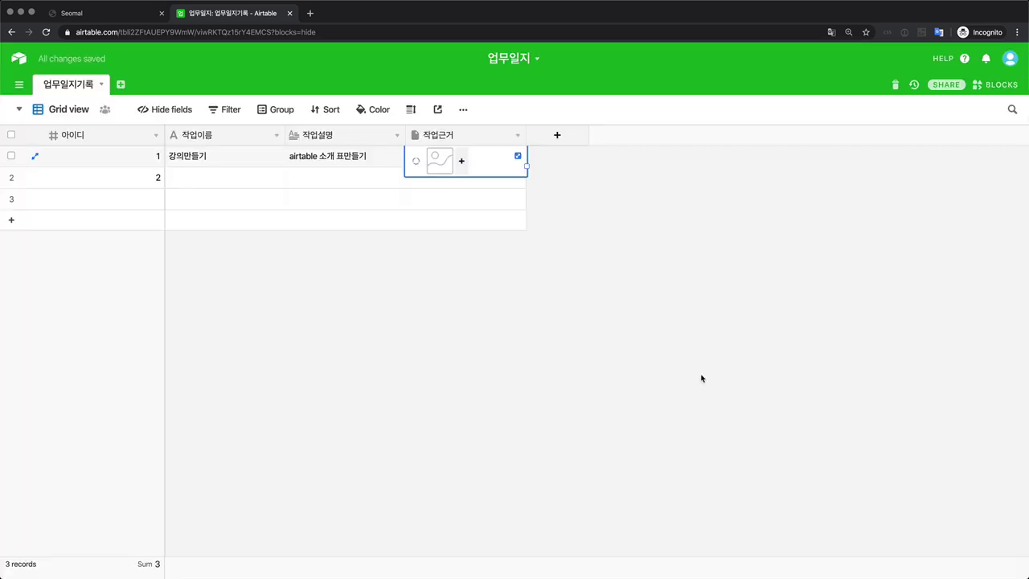
key(Escape)
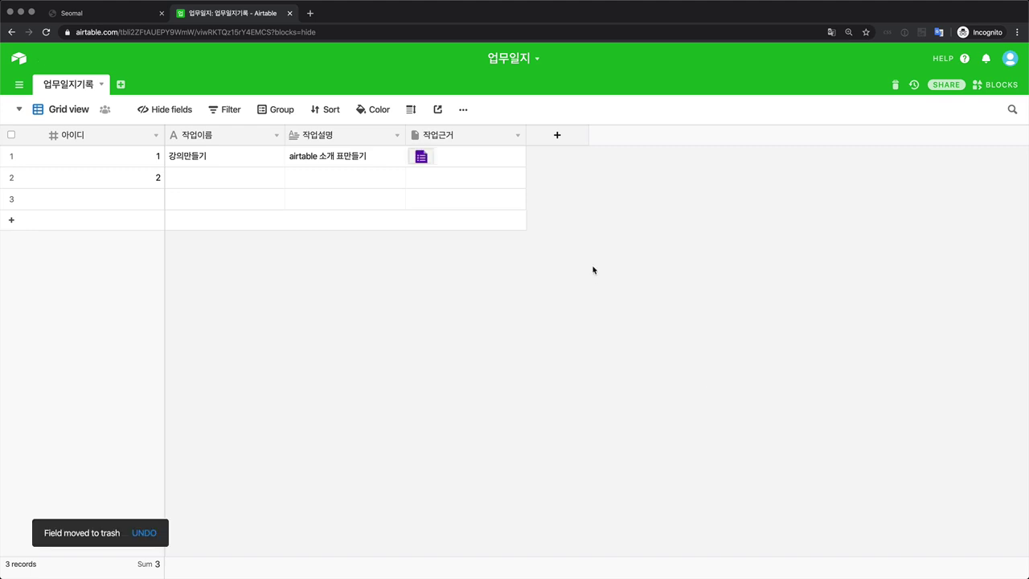
Step: Start a new field after 작업근거 and examine the full range of available field types
click(566, 134)
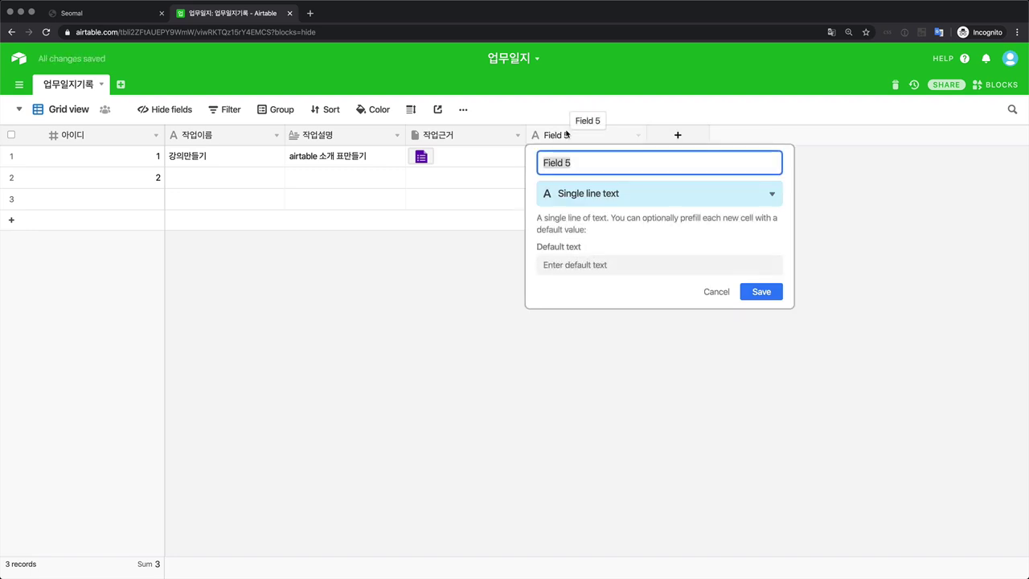
click(580, 190)
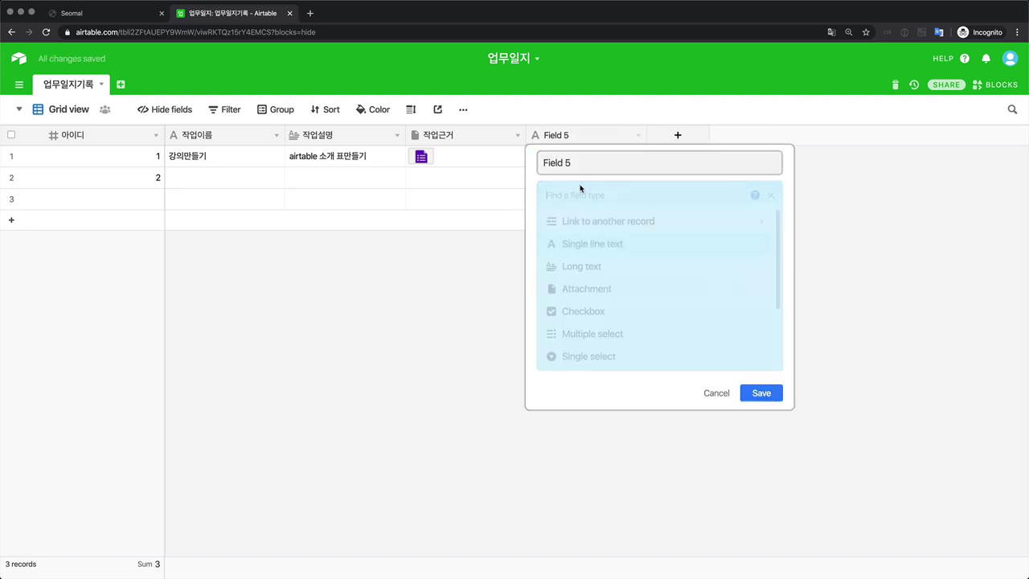
scroll(626, 354, down, 5)
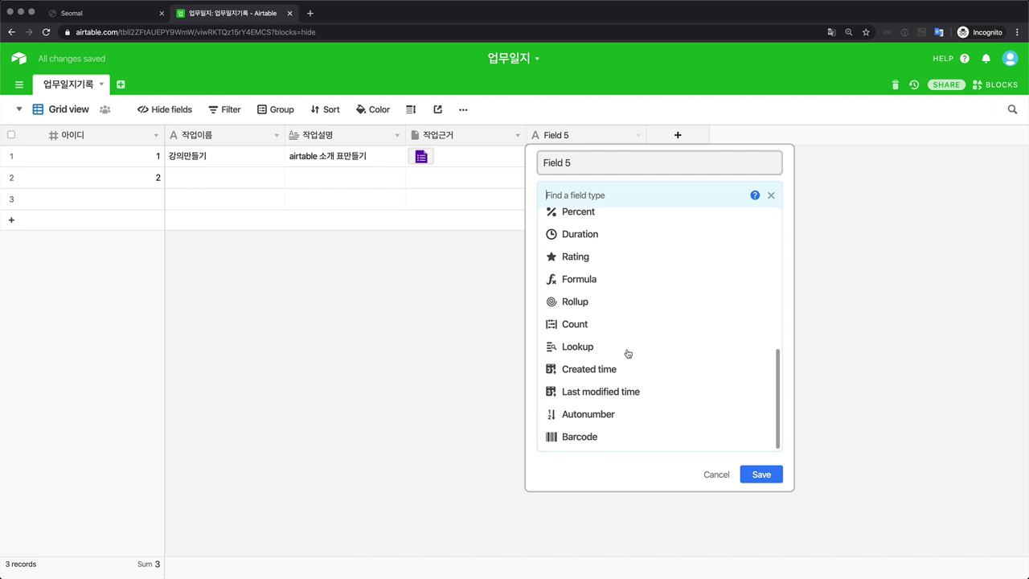
scroll(627, 354, up, 5)
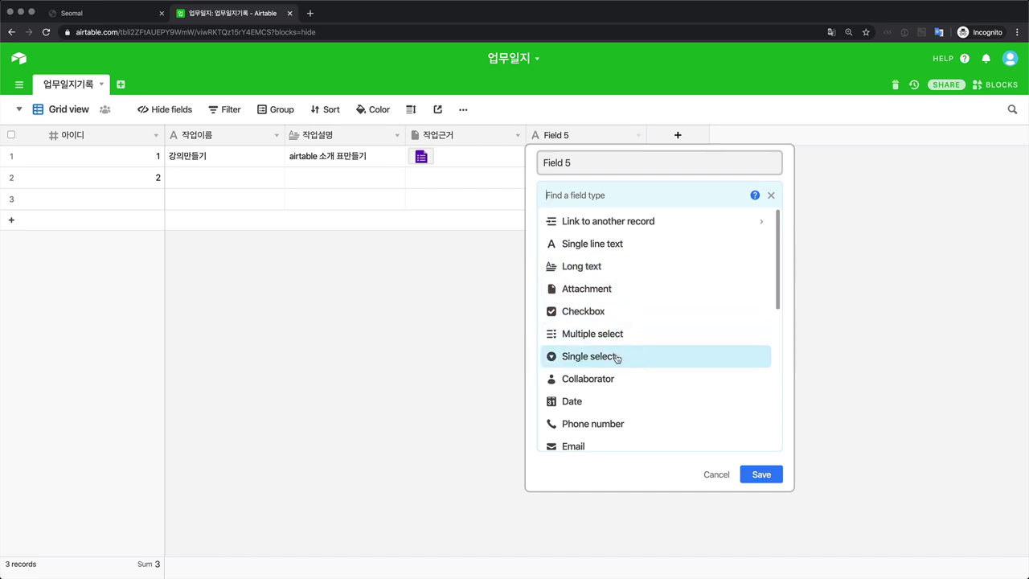
scroll(616, 357, down, 1)
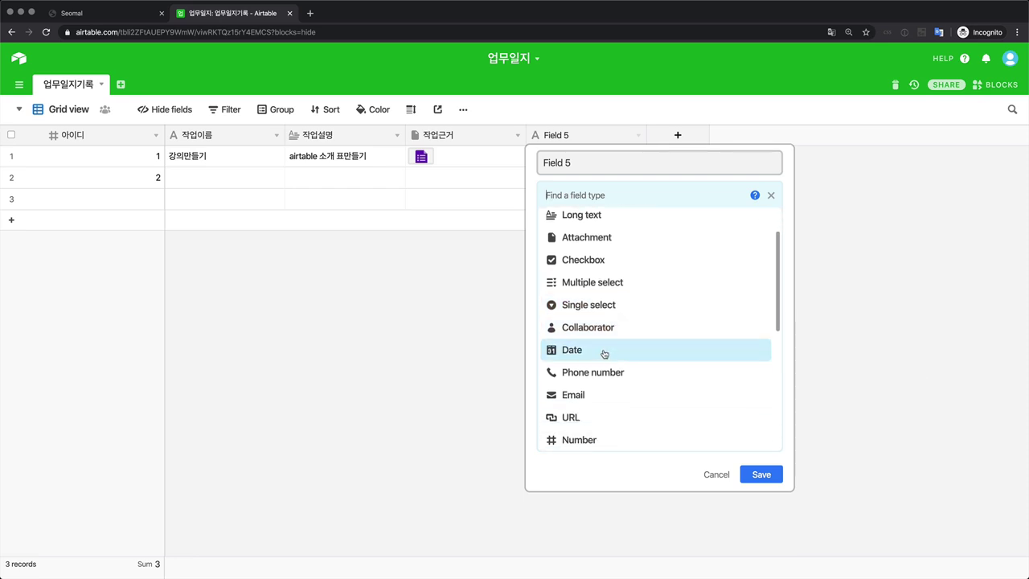
scroll(608, 356, down, 1)
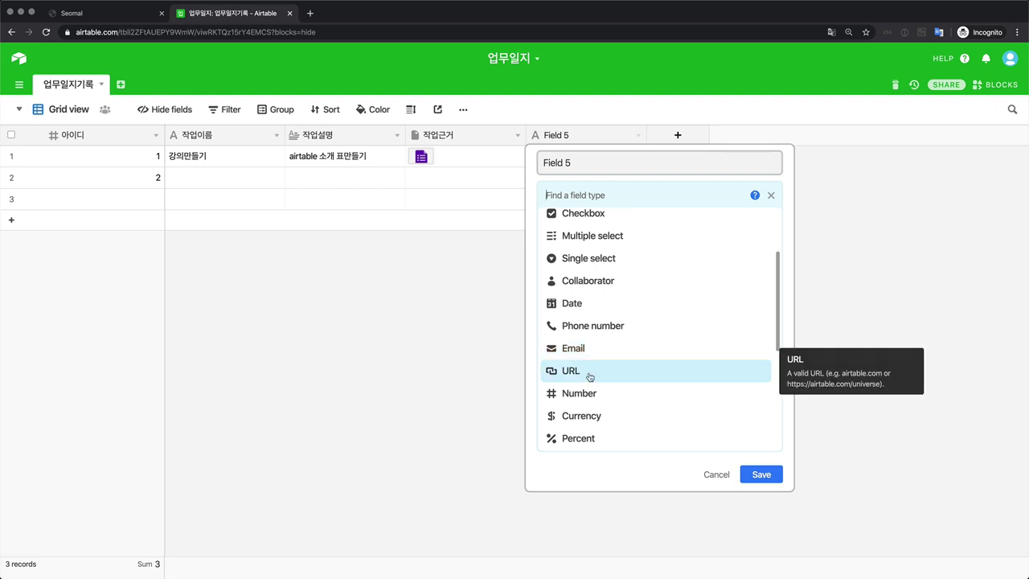
scroll(589, 376, down, 1)
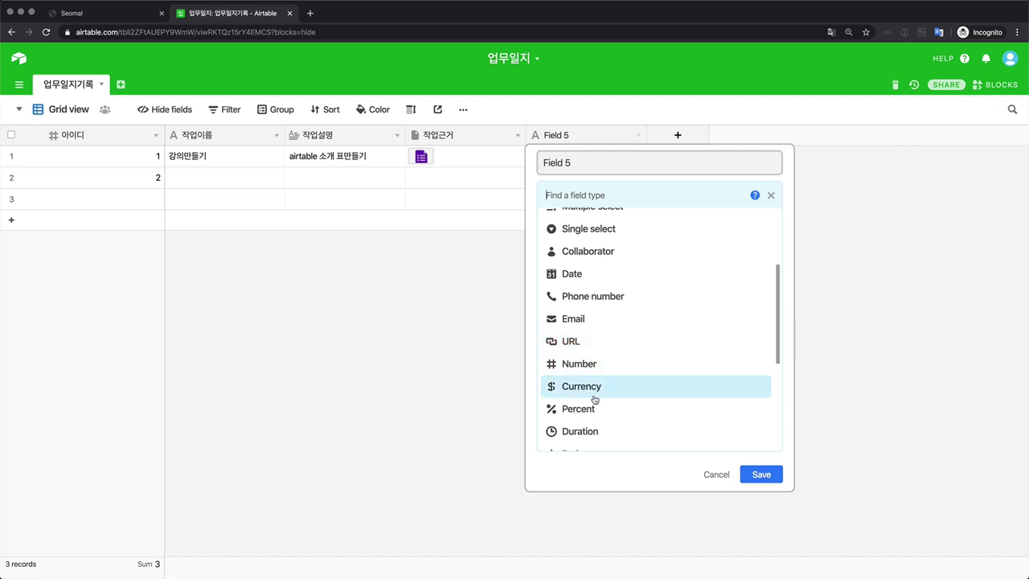
scroll(595, 400, down, 5)
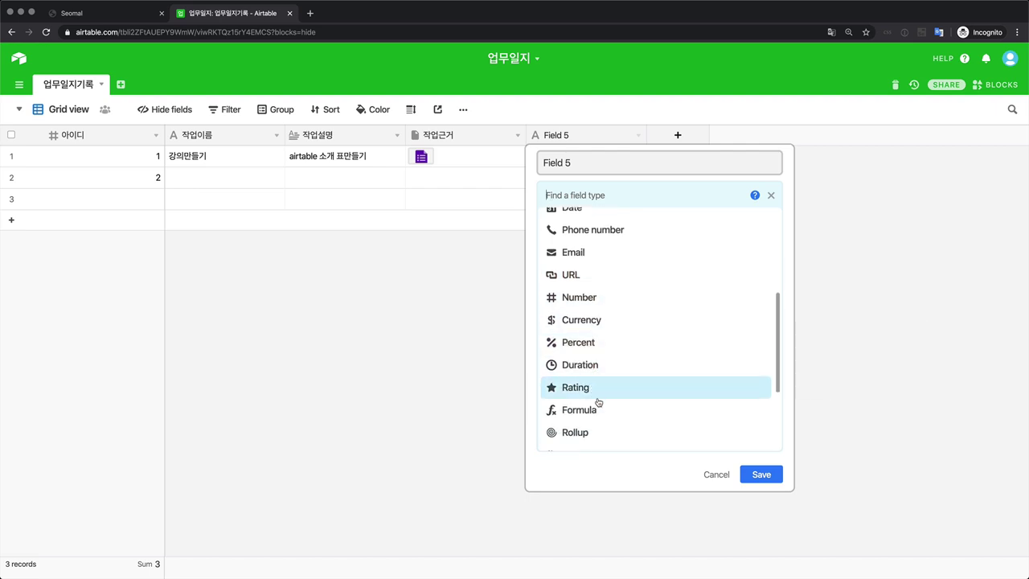